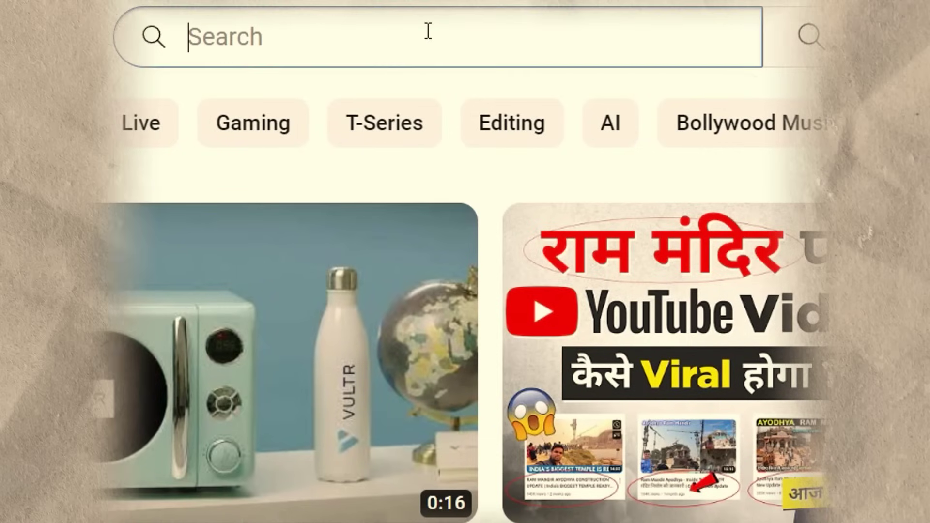
Search YouTube for 'how to make cooking videos', then select the breakfast recipe title in the notes
{"action": "type", "text": "how to make cooking vid"}
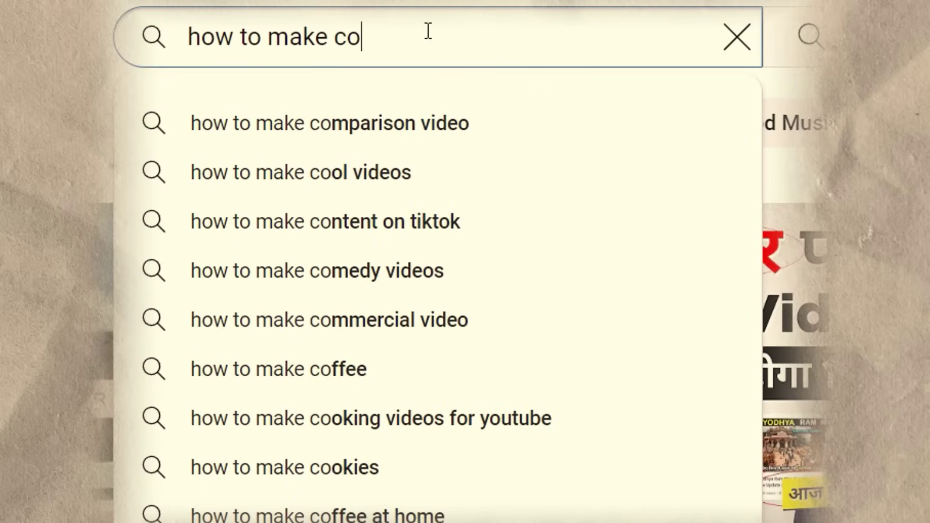
{"action": "type", "text": "eos"}
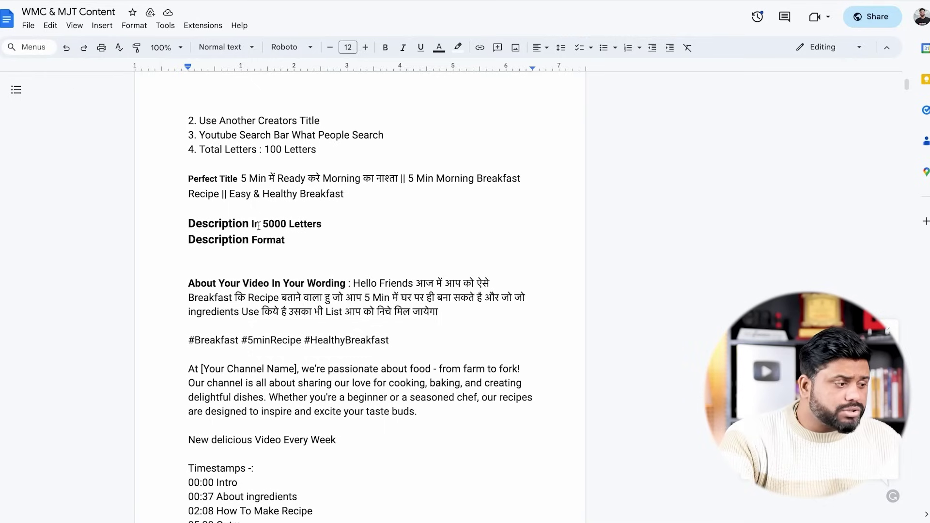
{"action": "left_click_drag", "start_coordinate": [241, 179], "coordinate": [349, 206]}
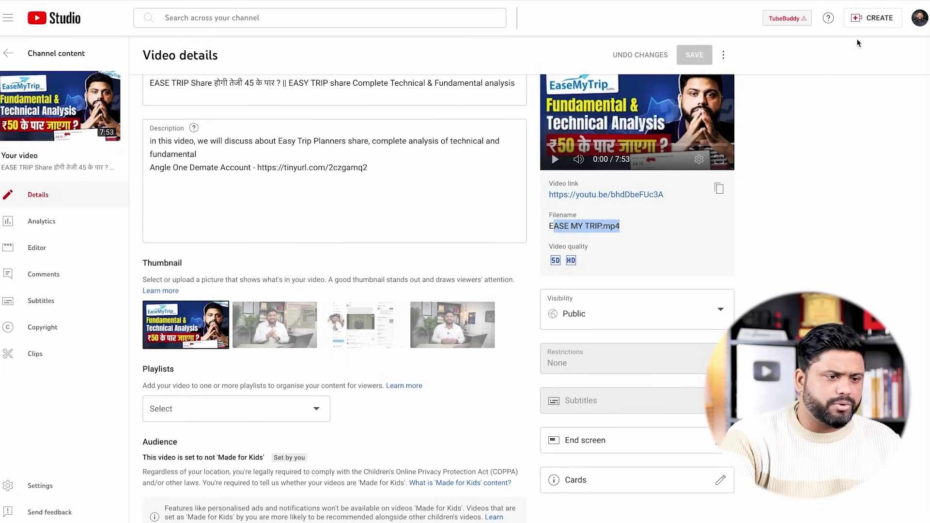
Upload today's first screen recording as a new video
{"action": "left_click", "coordinate": [880, 19]}
{"action": "left_click", "coordinate": [857, 41]}
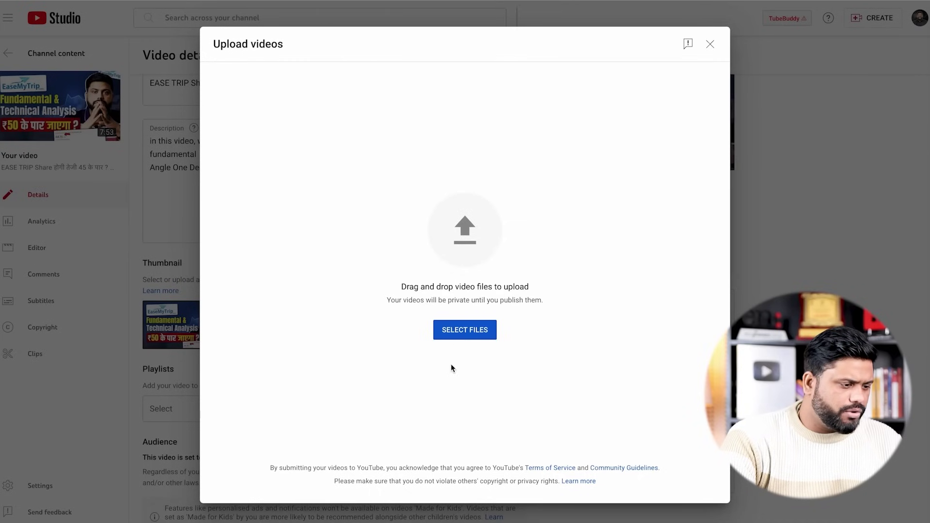
{"action": "left_click", "coordinate": [465, 330]}
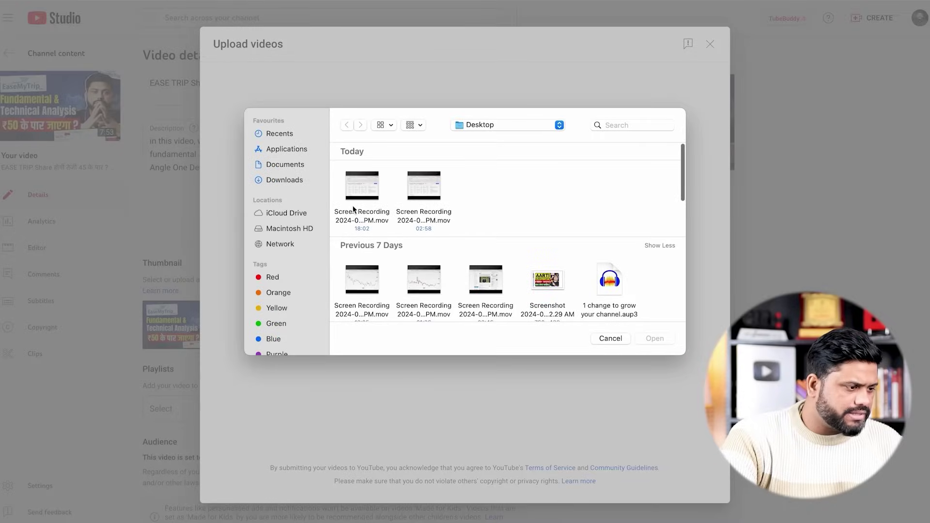
{"action": "left_click", "coordinate": [365, 195]}
{"action": "left_click", "coordinate": [652, 339]}
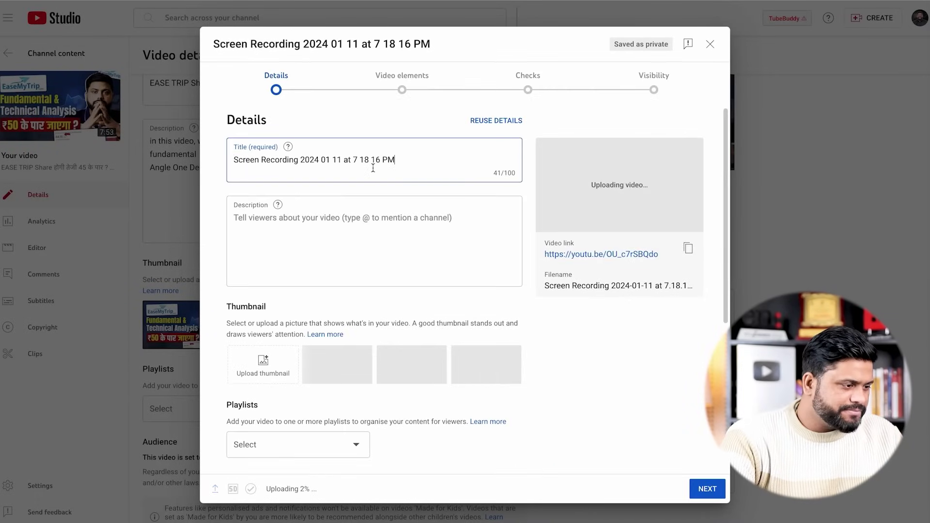
Replace the title with the copied '5 Min Morning Breakfast Recipe', trimming the trailing space
{"action": "key", "text": "ctrl+a"}
{"action": "type", "text": "5 Min में Ready करे Morning का नाश्ता || 5 Min Morning Breakfast Recipe || Easy & Healthy Breakfast"}
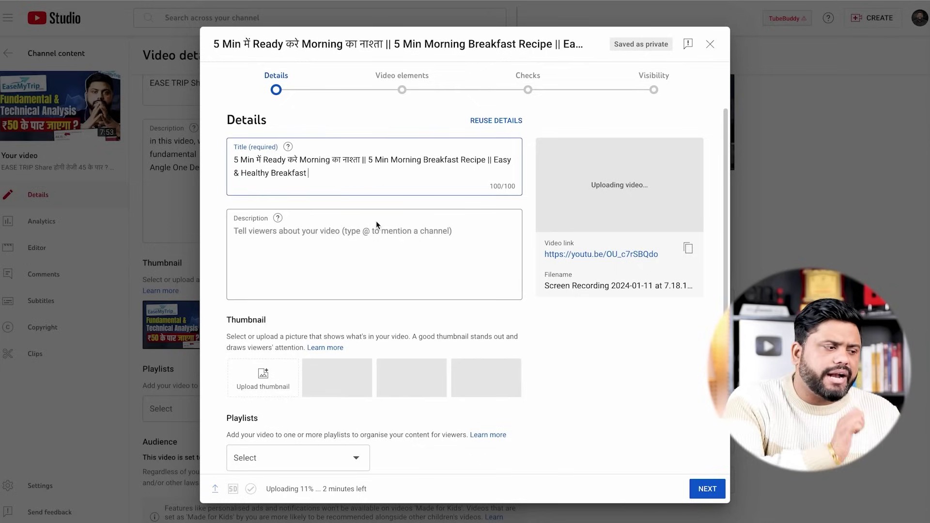
{"action": "key", "text": "BackSpace"}
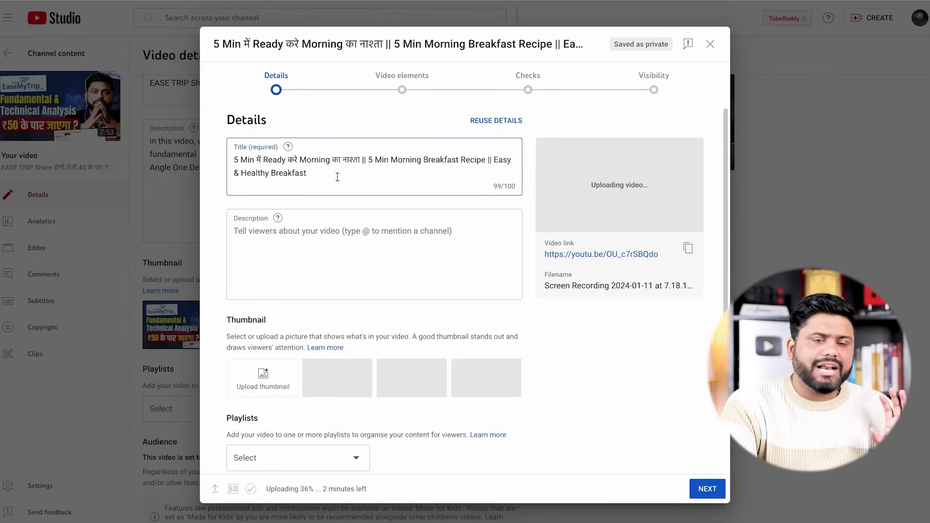
{"action": "left_click", "coordinate": [313, 263]}
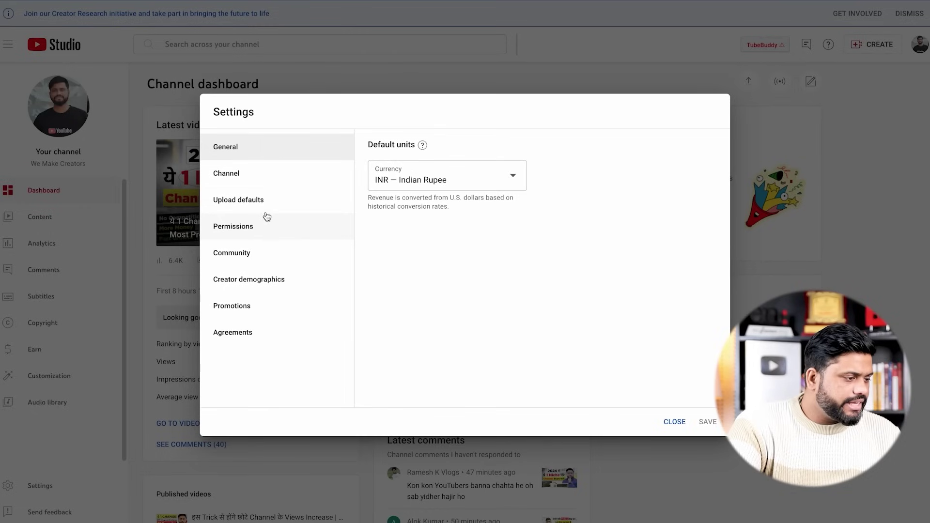
Open Upload defaults and clear the stray letters typed into the default title
{"action": "left_click", "coordinate": [424, 32]}
{"action": "scroll", "coordinate": [471, 314], "scroll_direction": "down", "scroll_amount": 3}
{"action": "scroll", "coordinate": [471, 314], "scroll_direction": "up", "scroll_amount": 3}
{"action": "left_click", "coordinate": [464, 211]}
{"action": "type", "text": "hg"}
{"action": "key", "text": "BackSpace"}
{"action": "key", "text": "BackSpace"}
Set default visibility to Private and review the default description and tags
{"action": "left_click", "coordinate": [503, 377]}
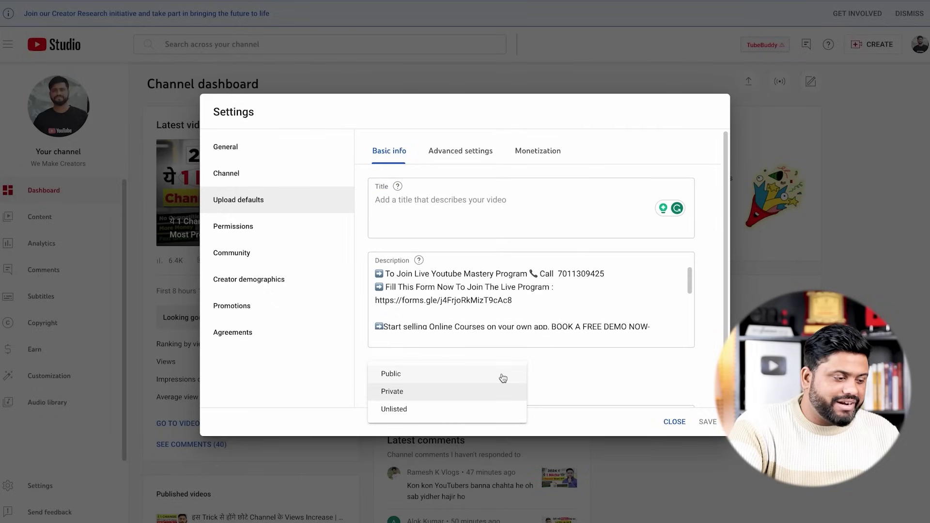
{"action": "left_click", "coordinate": [473, 392]}
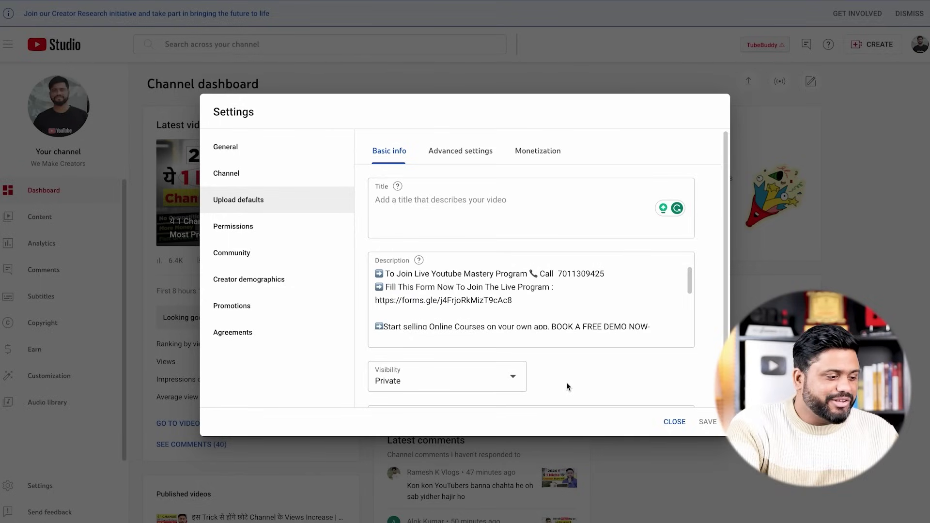
{"action": "scroll", "coordinate": [531, 301], "scroll_direction": "down", "scroll_amount": 1}
{"action": "scroll", "coordinate": [530, 302], "scroll_direction": "up", "scroll_amount": 1}
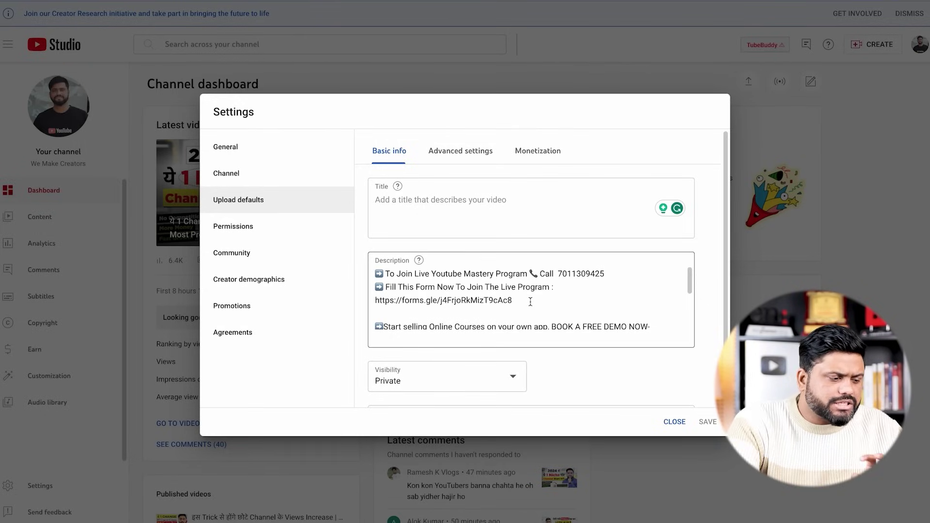
{"action": "scroll", "coordinate": [531, 302], "scroll_direction": "down", "scroll_amount": 10}
{"action": "scroll", "coordinate": [530, 301], "scroll_direction": "down", "scroll_amount": 6}
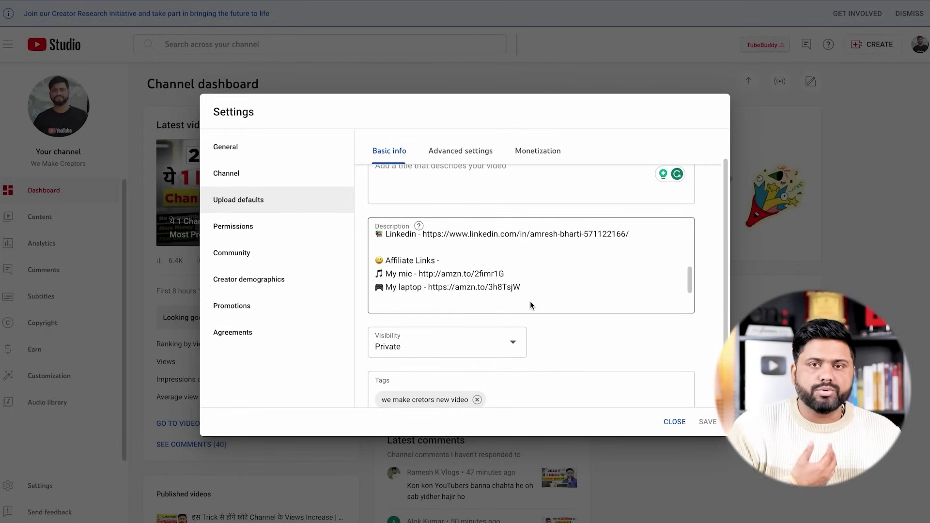
{"action": "scroll", "coordinate": [530, 305], "scroll_direction": "down", "scroll_amount": 1}
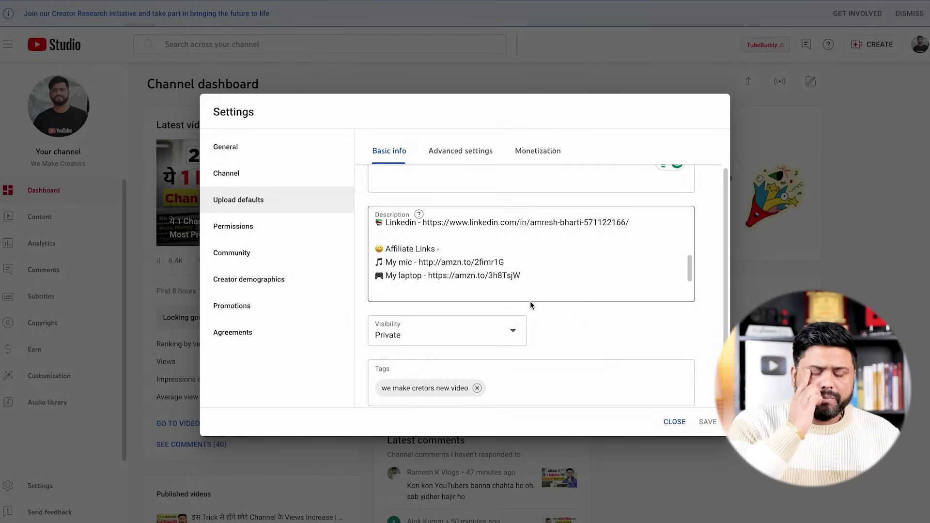
{"action": "scroll", "coordinate": [531, 301], "scroll_direction": "up", "scroll_amount": 10}
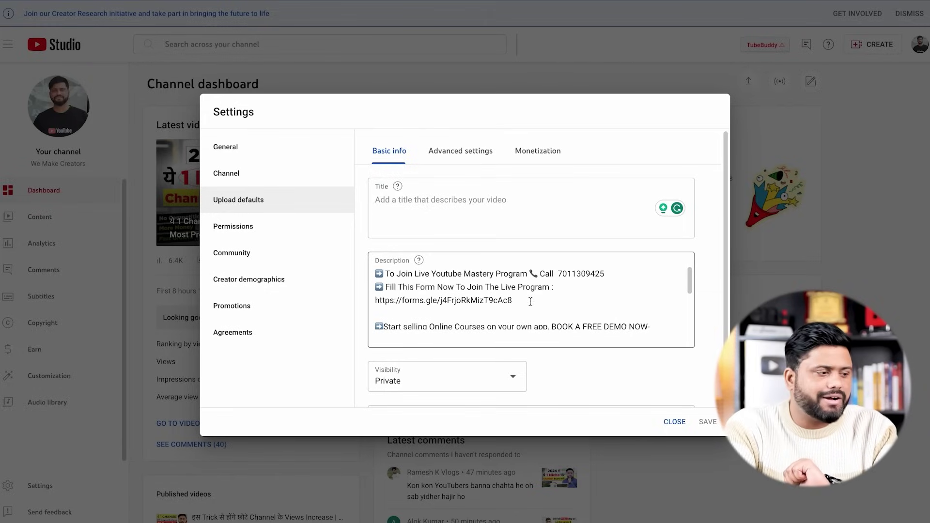
Return to the upload dialog and highlight the 5000-letter description limit in the notes document
{"action": "left_click", "coordinate": [495, 205]}
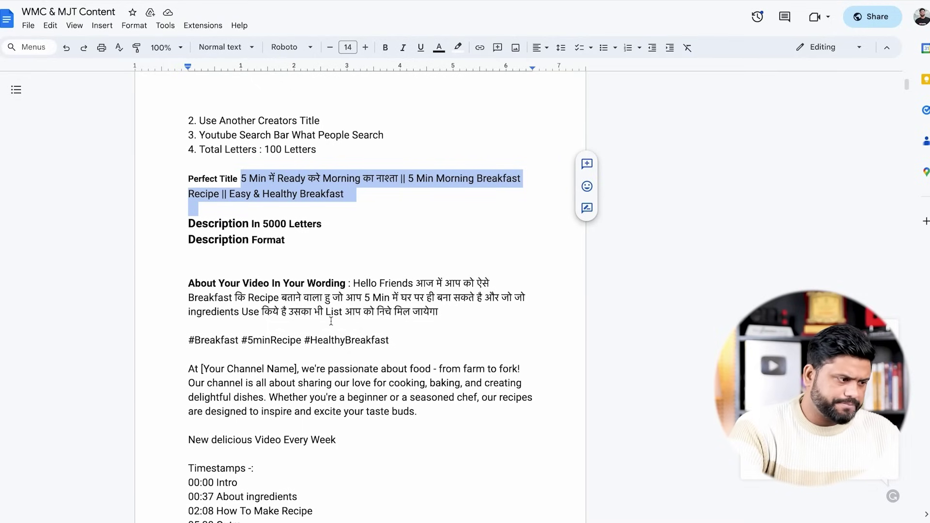
{"action": "left_click_drag", "start_coordinate": [263, 224], "coordinate": [316, 225]}
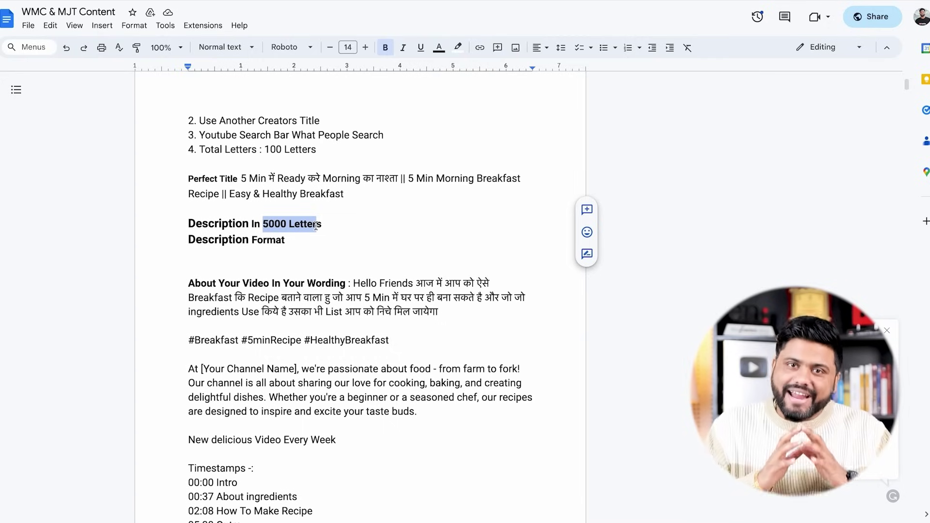
{"action": "left_click", "coordinate": [238, 255]}
{"action": "left_click_drag", "start_coordinate": [188, 283], "coordinate": [414, 314]}
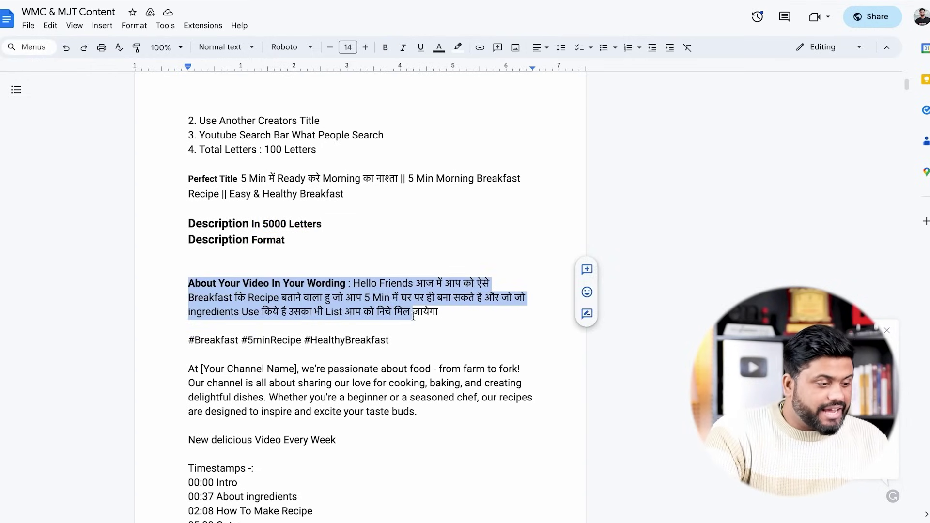
{"action": "left_click", "coordinate": [430, 327]}
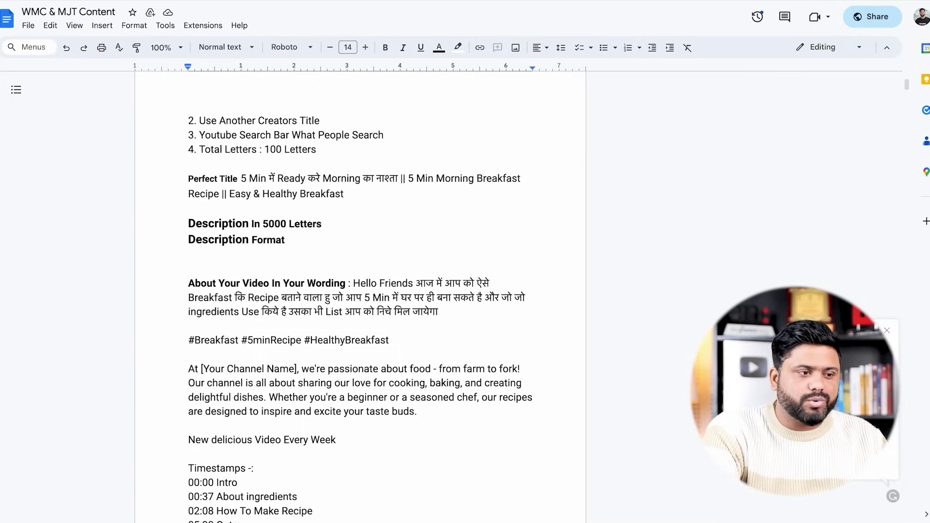
{"action": "left_click", "coordinate": [698, 1]}
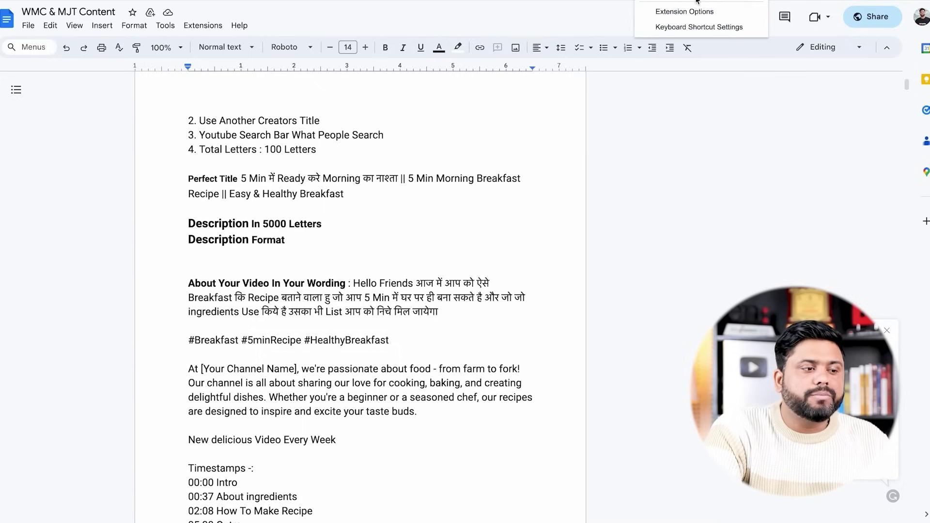
{"action": "type", "text": "ही"}
{"action": "key", "text": "BackSpace"}
{"action": "key", "text": "BackSpace"}
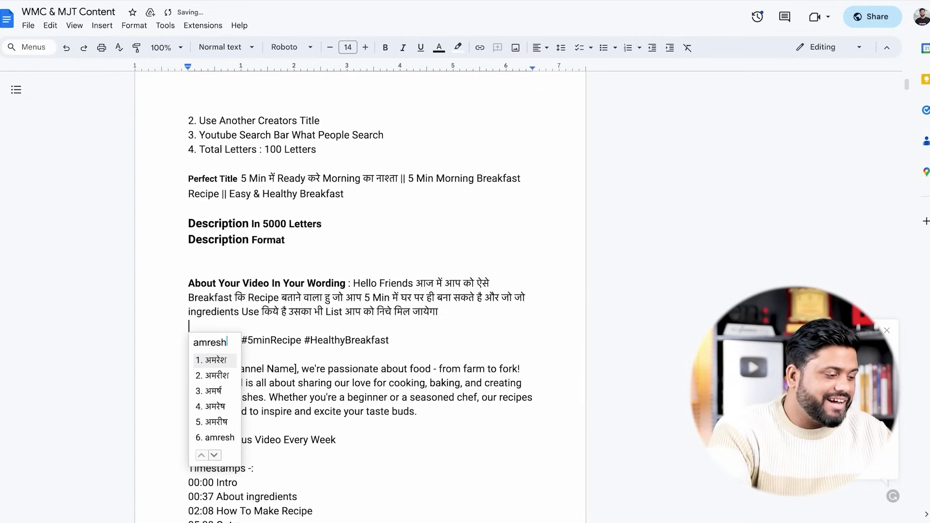
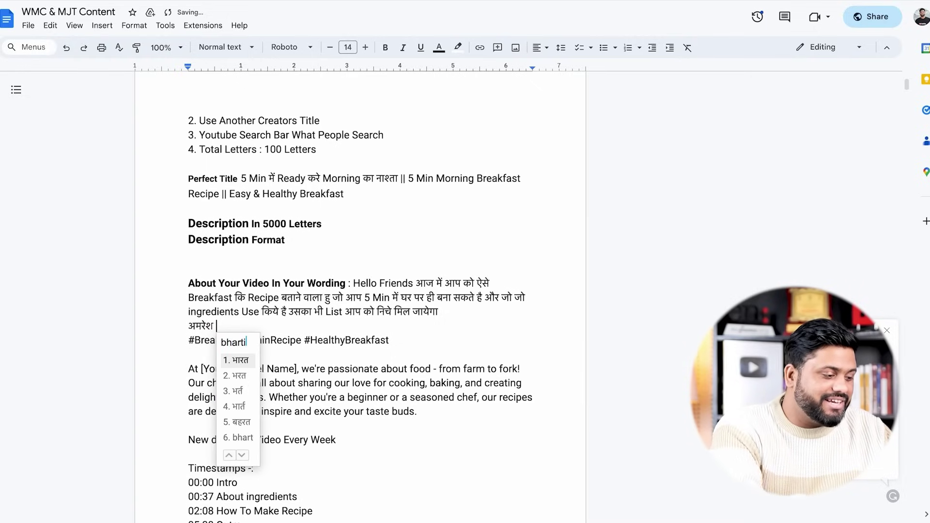
{"action": "key", "text": "Down"}
{"action": "type", "text": "kaise hai"}
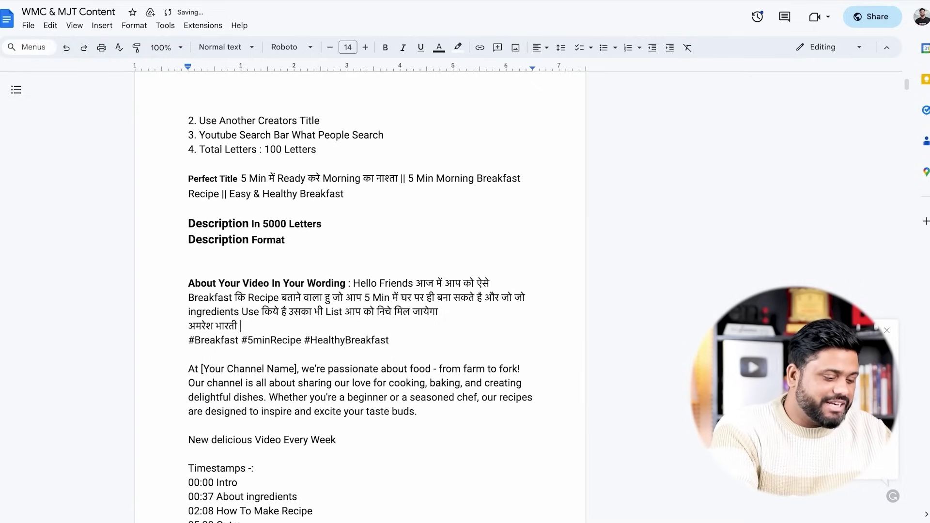
{"action": "type", "text": " ap"}
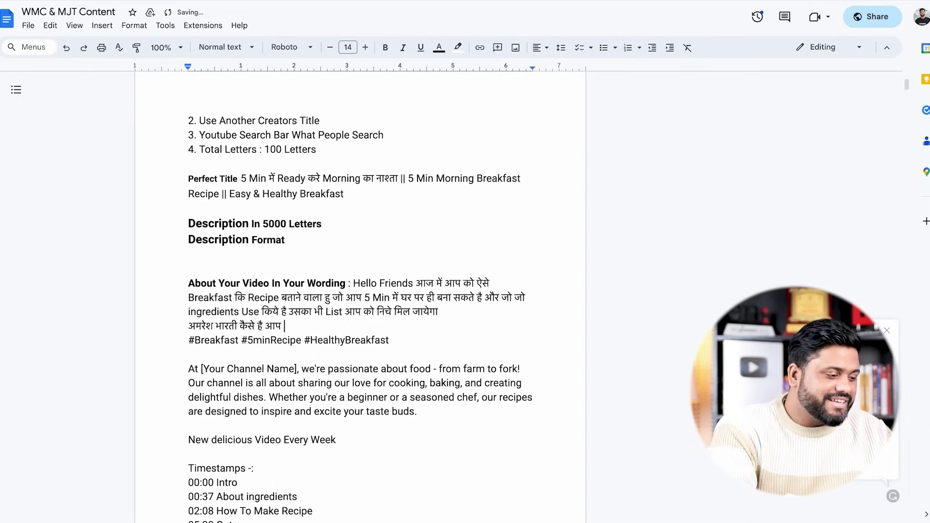
{"action": "key", "text": "BackSpace"}
{"action": "key", "text": "BackSpace"}
{"action": "key", "text": "BackSpace"}
{"action": "key", "text": "BackSpace"}
{"action": "key", "text": "BackSpace"}
{"action": "key", "text": "BackSpace"}
{"action": "key", "text": "BackSpace"}
{"action": "key", "text": "BackSpace"}
{"action": "key", "text": "BackSpace"}
{"action": "key", "text": "BackSpace"}
{"action": "key", "text": "BackSpace"}
{"action": "key", "text": "BackSpace"}
{"action": "key", "text": "BackSpace"}
{"action": "key", "text": "BackSpace"}
{"action": "key", "text": "BackSpace"}
{"action": "key", "text": "BackSpace"}
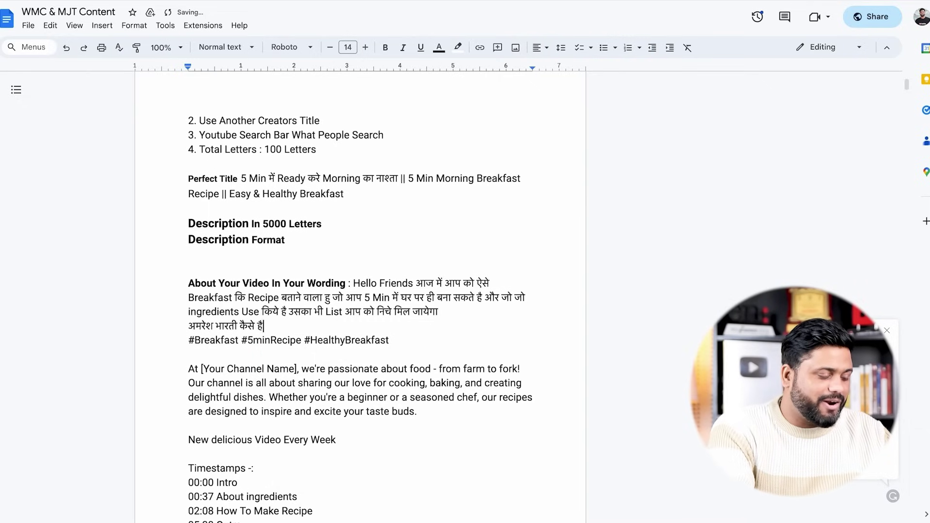
{"action": "key", "text": "BackSpace"}
{"action": "key", "text": "BackSpace"}
{"action": "key", "text": "BackSpace"}
{"action": "key", "text": "BackSpace"}
{"action": "key", "text": "BackSpace"}
{"action": "key", "text": "BackSpace"}
{"action": "key", "text": "BackSpace"}
{"action": "key", "text": "BackSpace"}
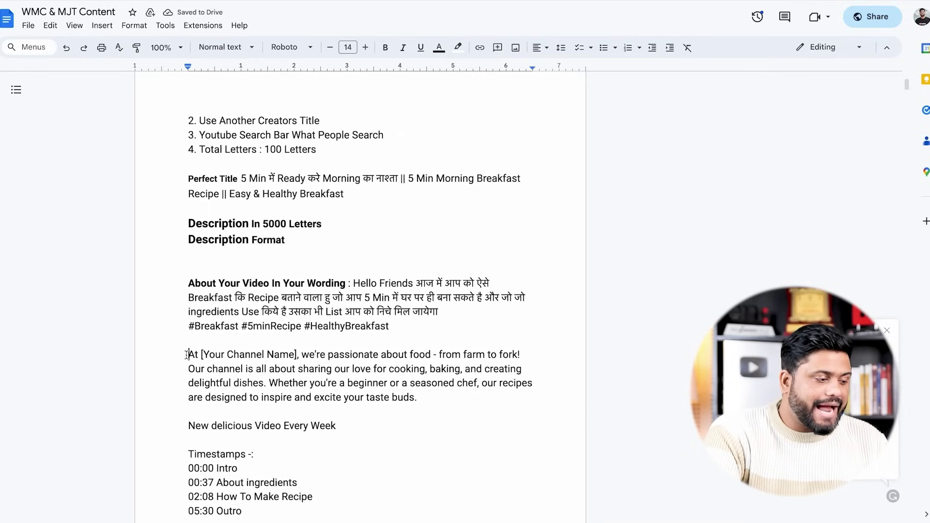
{"action": "left_click_drag", "start_coordinate": [203, 356], "coordinate": [275, 356]}
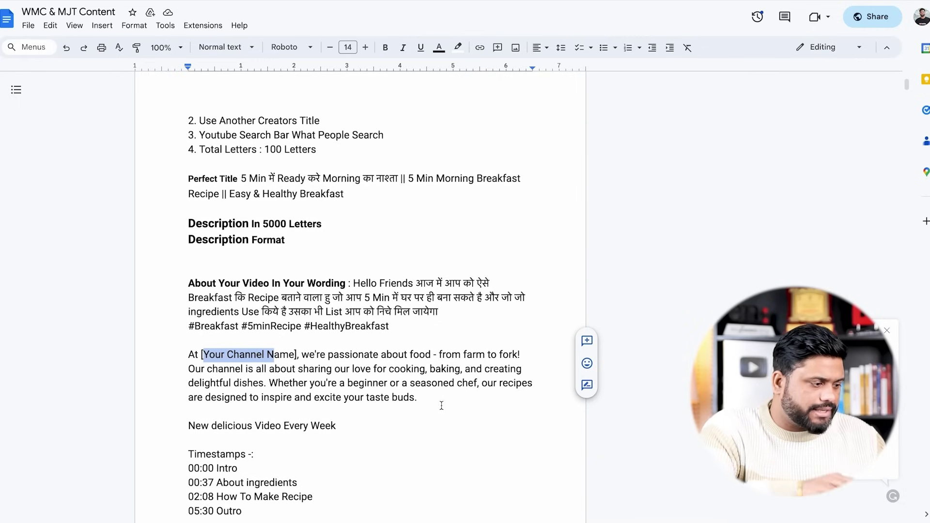
{"action": "scroll", "coordinate": [441, 406], "scroll_direction": "down", "scroll_amount": 2}
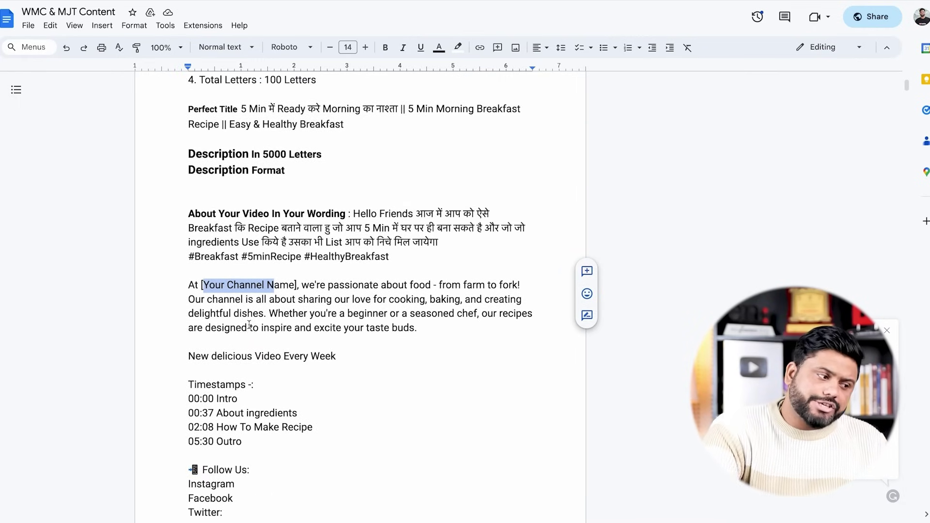
{"action": "scroll", "coordinate": [250, 360], "scroll_direction": "up", "scroll_amount": 2}
{"action": "left_click_drag", "start_coordinate": [189, 299], "coordinate": [396, 349]}
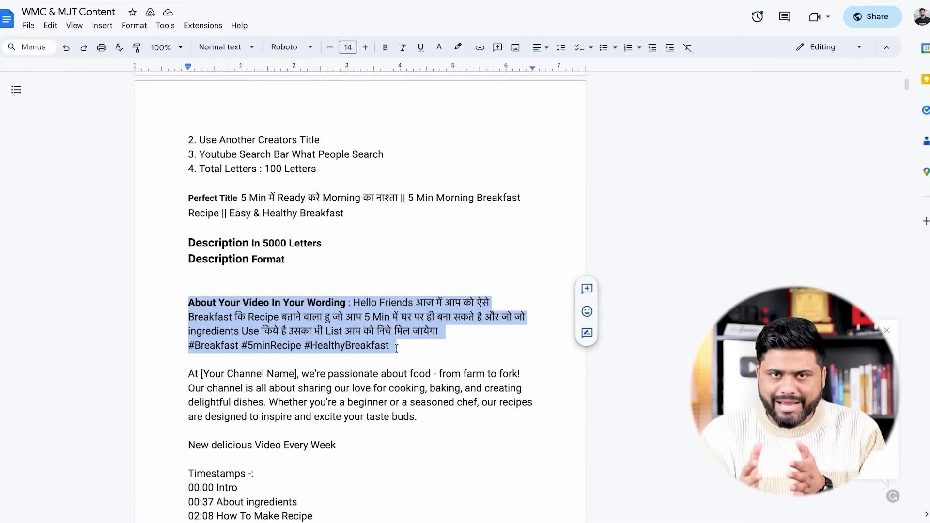
{"action": "scroll", "coordinate": [397, 349], "scroll_direction": "down", "scroll_amount": 3}
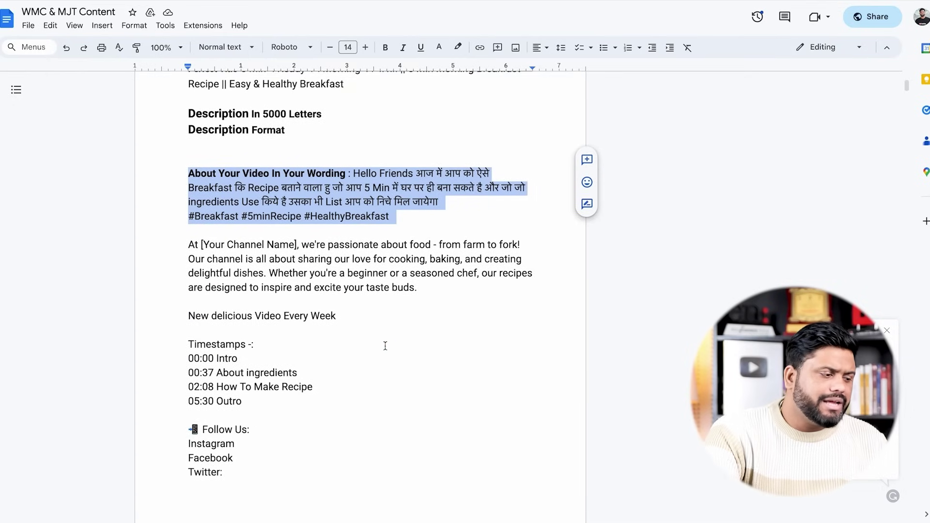
{"action": "left_click", "coordinate": [189, 316]}
{"action": "left_click_drag", "start_coordinate": [189, 316], "coordinate": [347, 391]}
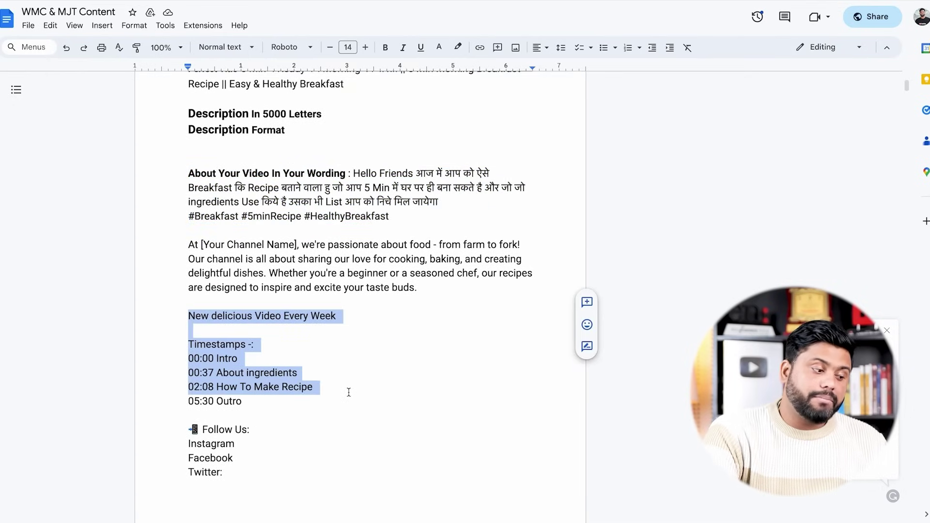
{"action": "left_click", "coordinate": [331, 406]}
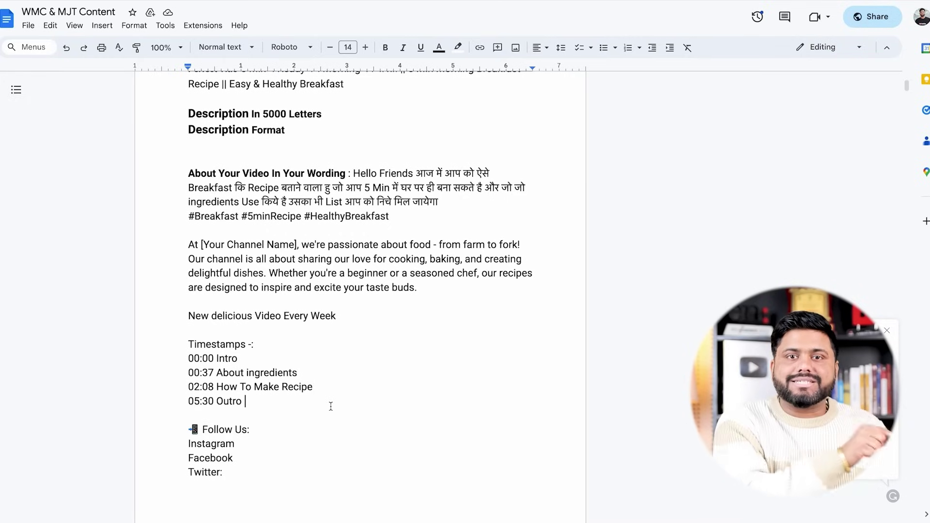
{"action": "left_click_drag", "start_coordinate": [314, 387], "coordinate": [385, 389]}
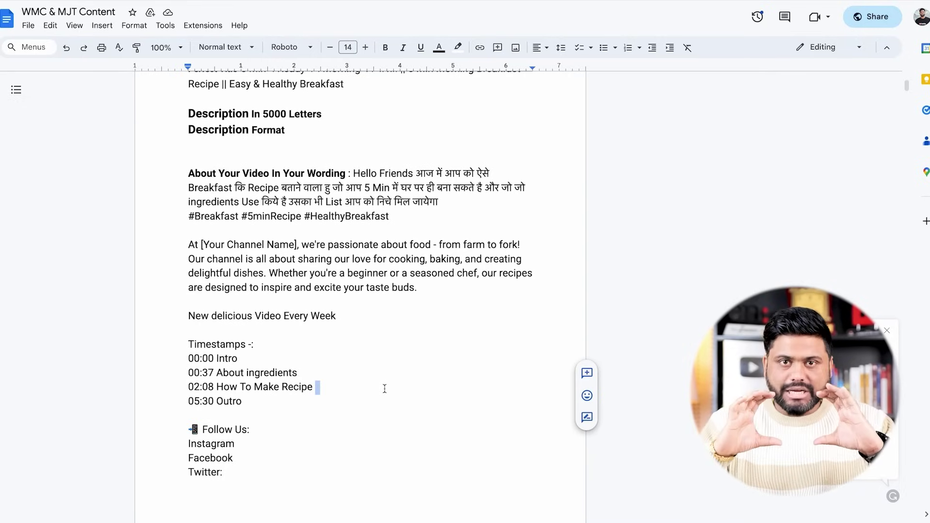
{"action": "left_click_drag", "start_coordinate": [188, 359], "coordinate": [238, 358]}
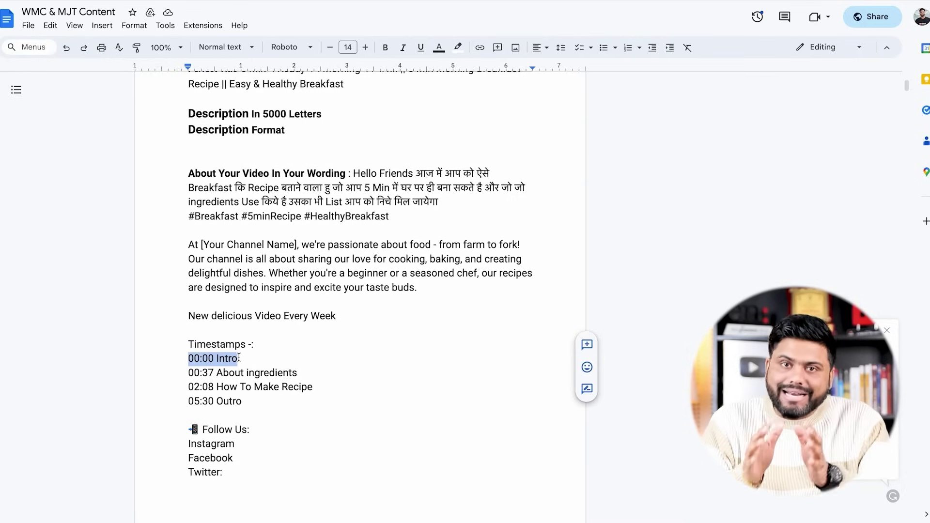
{"action": "left_click_drag", "start_coordinate": [194, 372], "coordinate": [212, 377]}
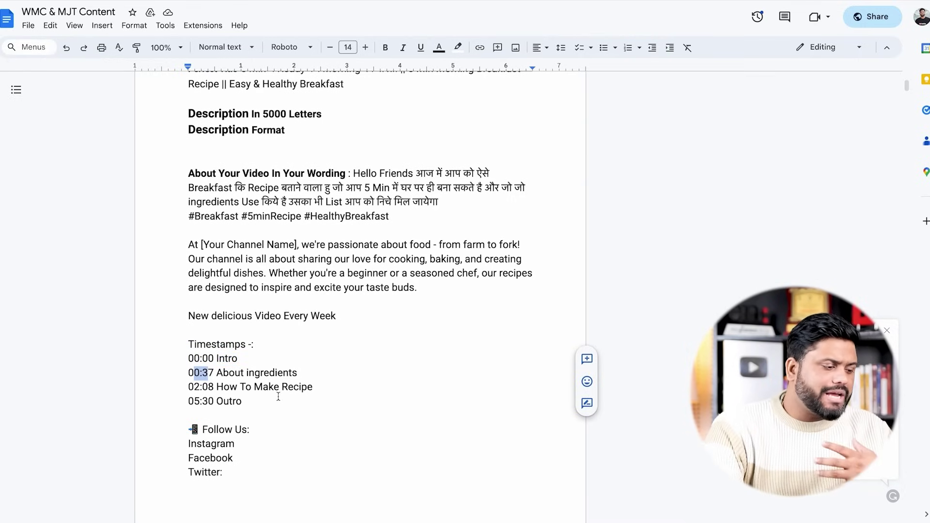
{"action": "scroll", "coordinate": [276, 394], "scroll_direction": "down", "scroll_amount": 1}
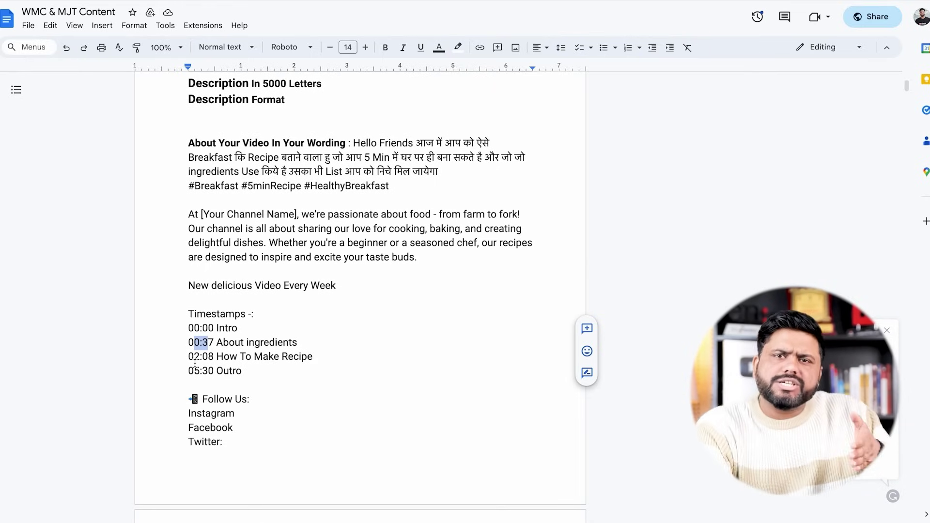
{"action": "left_click_drag", "start_coordinate": [194, 372], "coordinate": [254, 376]}
{"action": "double_click", "coordinate": [254, 376]}
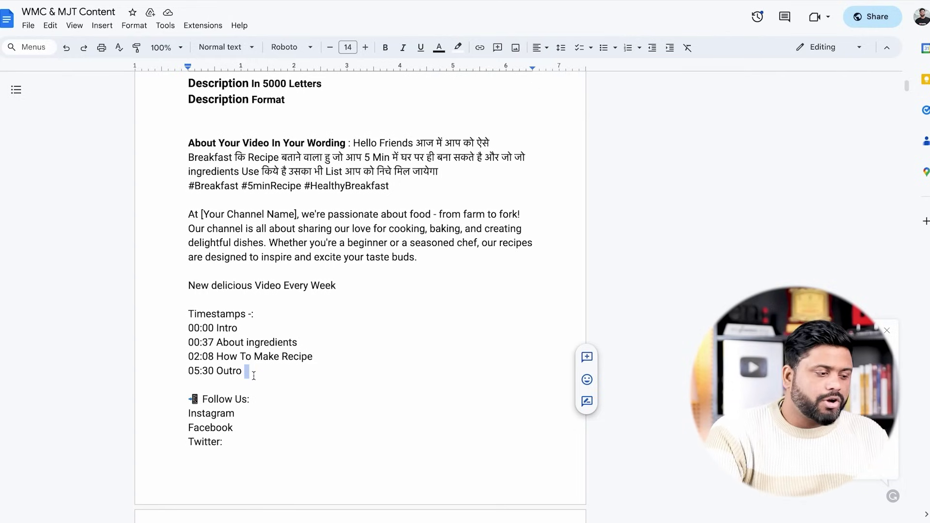
{"action": "left_click", "coordinate": [254, 376]}
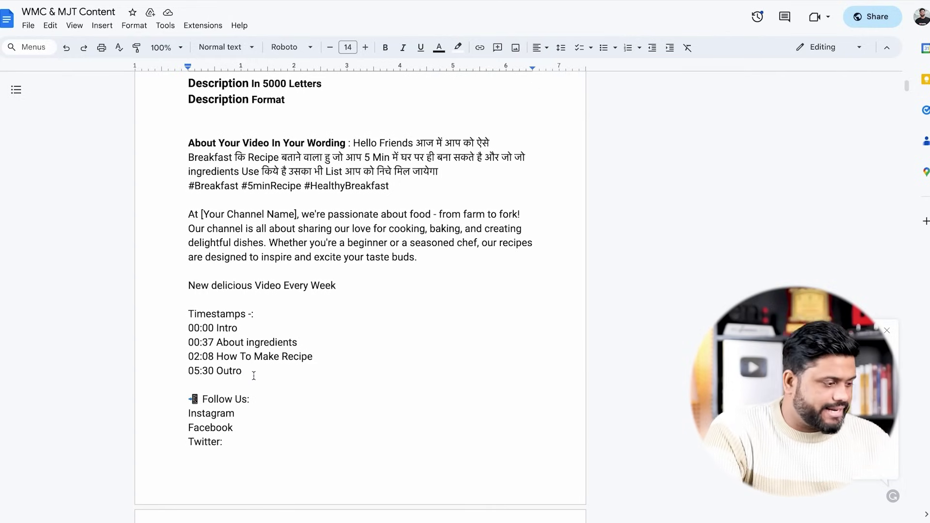
Remove the About Your Channel paragraph and contact lines from the document
{"action": "scroll", "coordinate": [254, 376], "scroll_direction": "down", "scroll_amount": 5}
{"action": "scroll", "coordinate": [254, 375], "scroll_direction": "down", "scroll_amount": 3}
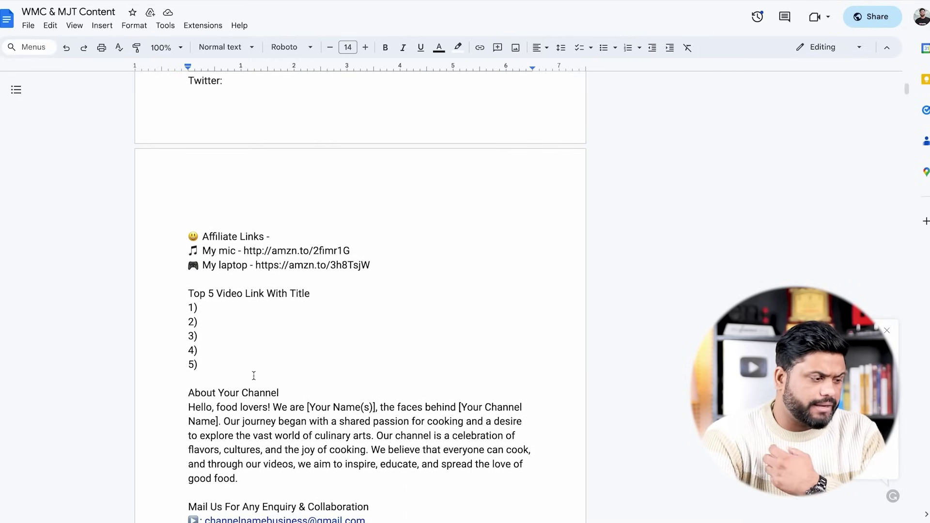
{"action": "key", "text": "ctrl+z"}
{"action": "left_click", "coordinate": [187, 270]}
{"action": "left_click_drag", "start_coordinate": [187, 269], "coordinate": [398, 307]}
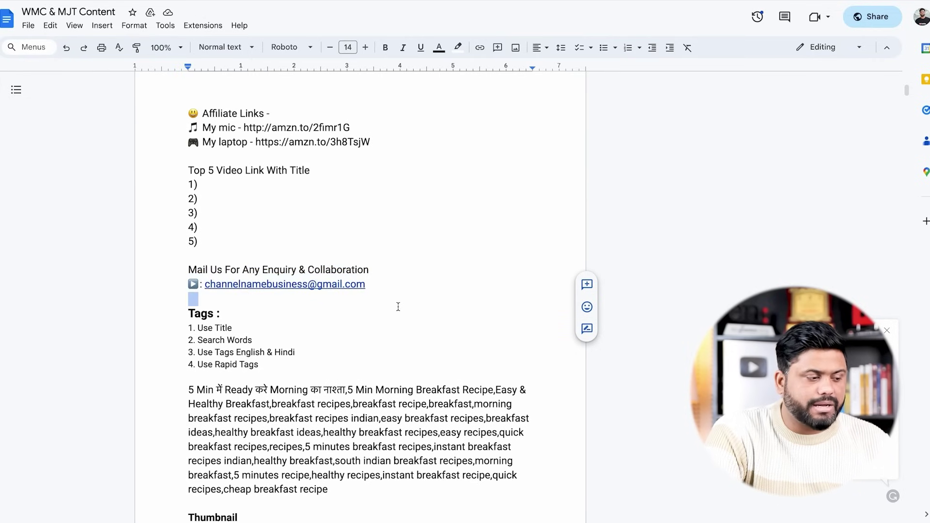
{"action": "scroll", "coordinate": [399, 307], "scroll_direction": "down", "scroll_amount": 1}
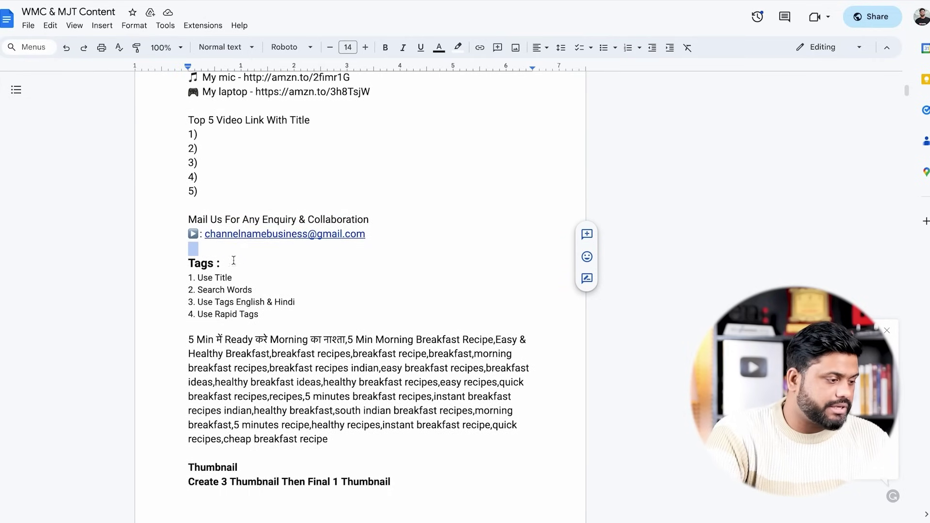
{"action": "double_click", "coordinate": [246, 267]}
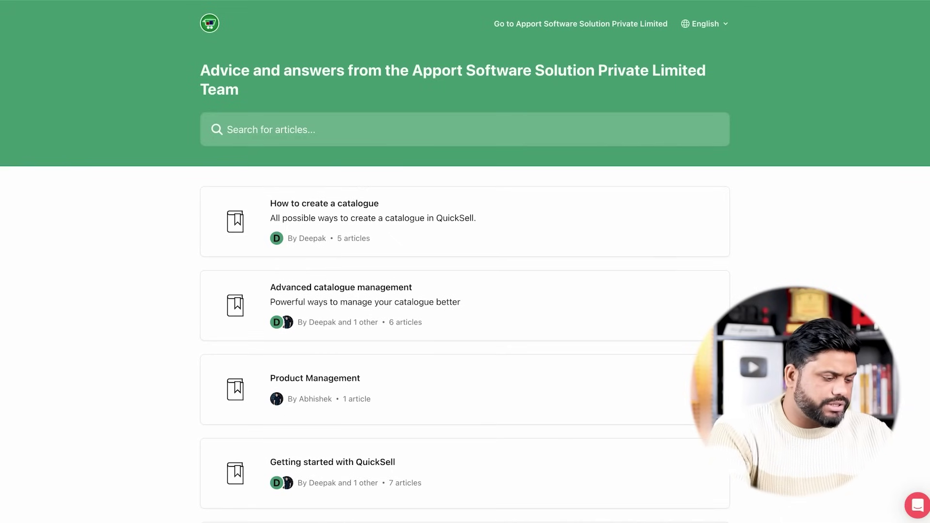
Replace the browser address with 'ra' to head to the RapidTags site
{"action": "key", "text": "BackSpace"}
{"action": "key", "text": "BackSpace"}
{"action": "key", "text": "BackSpace"}
{"action": "key", "text": "BackSpace"}
{"action": "key", "text": "BackSpace"}
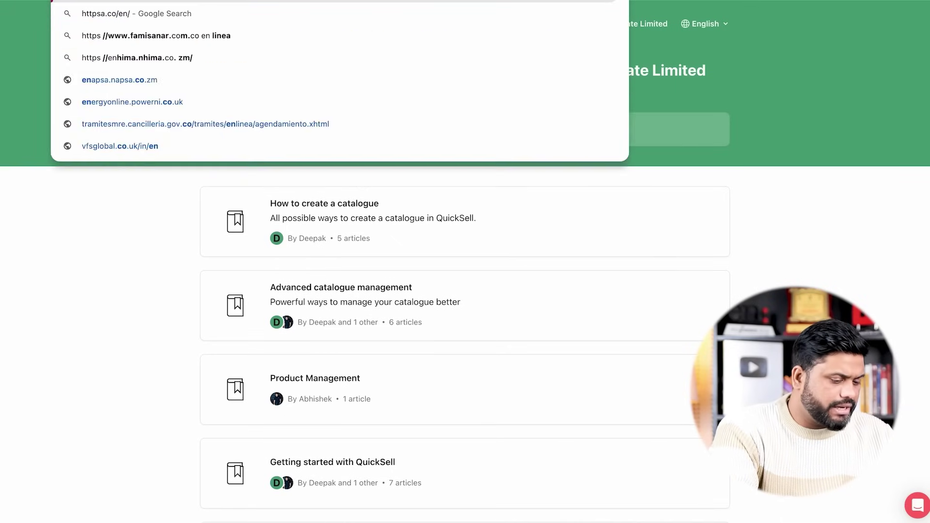
{"action": "key", "text": "ctrl+a"}
{"action": "key", "text": "BackSpace"}
{"action": "type", "text": "ra"}
{"action": "key", "text": "Escape"}
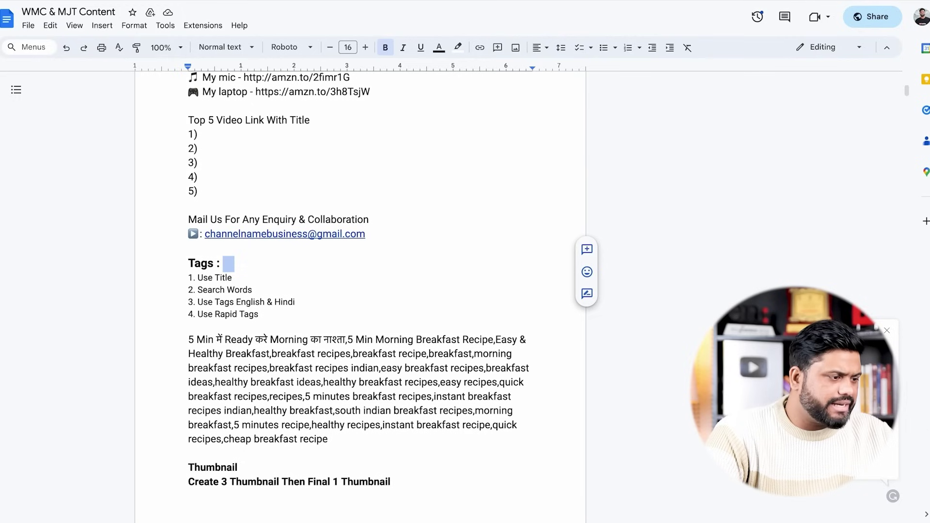
Select the English part of the breakfast video title in the document
{"action": "scroll", "coordinate": [311, 261], "scroll_direction": "up", "scroll_amount": 20}
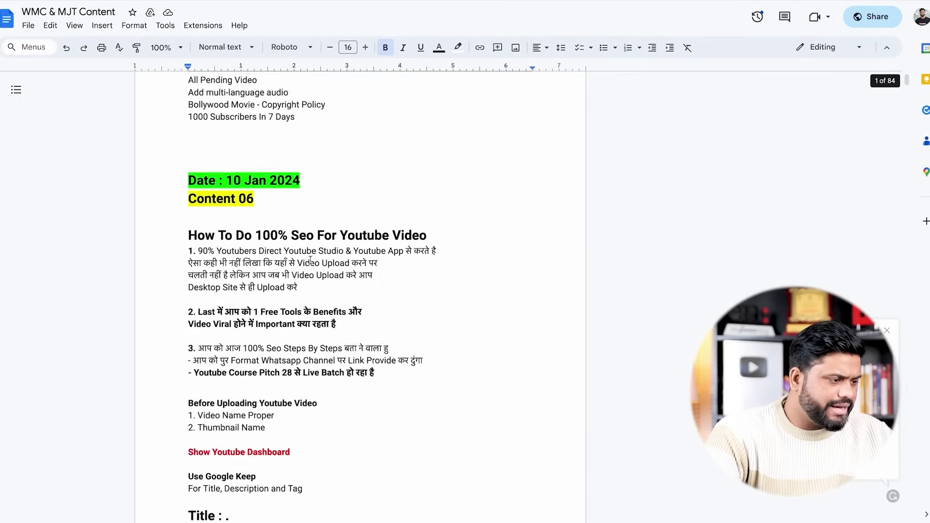
{"action": "scroll", "coordinate": [310, 261], "scroll_direction": "down", "scroll_amount": 10}
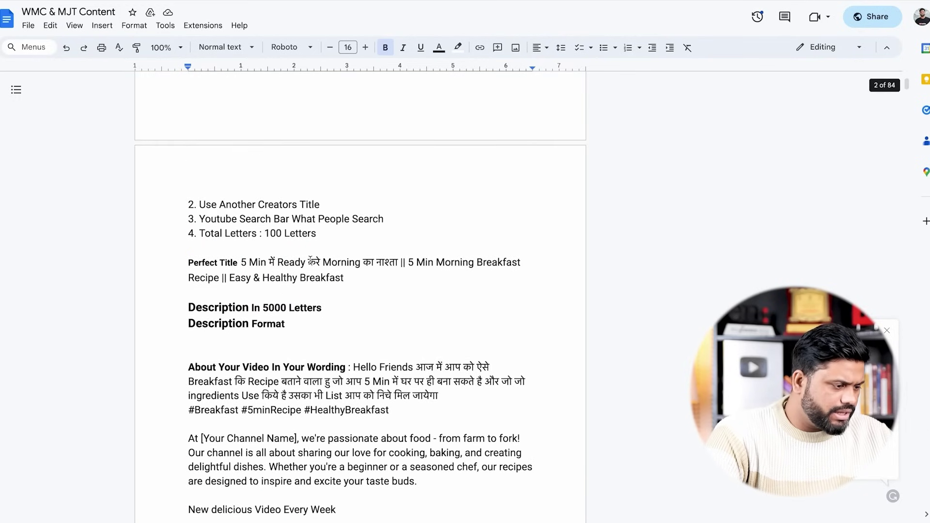
{"action": "left_click", "coordinate": [410, 263]}
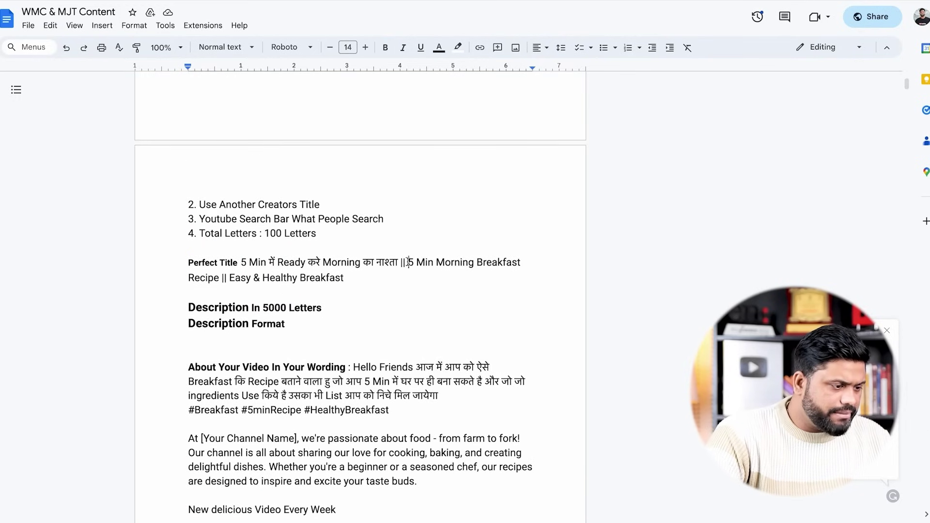
{"action": "mouse_move", "coordinate": [409, 263]}
{"action": "left_mouse_down"}
{"action": "mouse_move", "coordinate": [440, 284]}
{"action": "mouse_move", "coordinate": [219, 283]}
{"action": "left_mouse_up"}
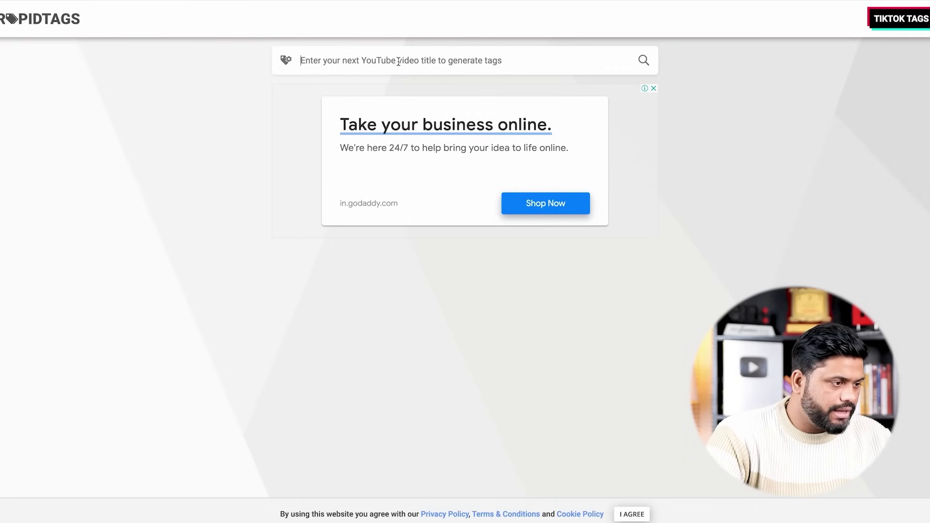
Generate tags for the pasted breakfast title, remove six unwanted tags, and copy the rest
{"action": "type", "text": "5 Min Morning Breakfast Recipe"}
{"action": "key", "text": "Return"}
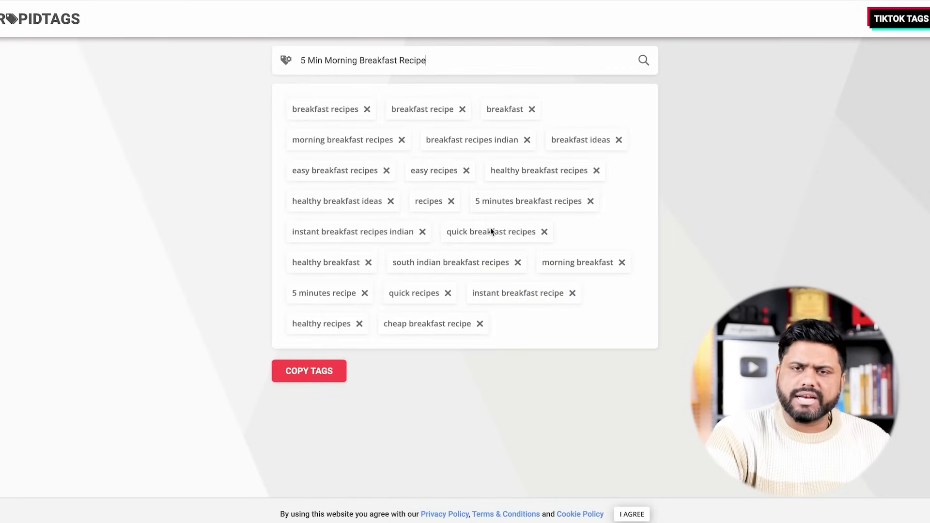
{"action": "left_click", "coordinate": [462, 109]}
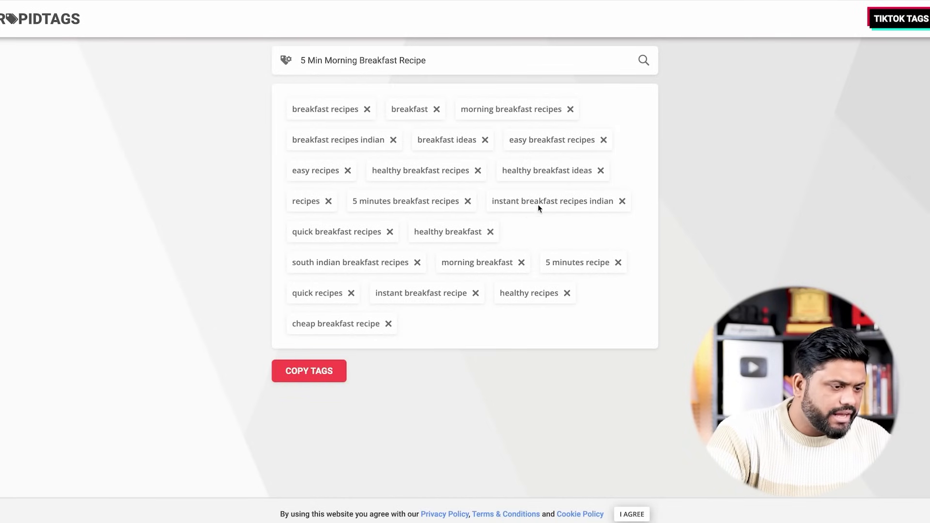
{"action": "left_click", "coordinate": [623, 201]}
{"action": "left_click", "coordinate": [600, 170]}
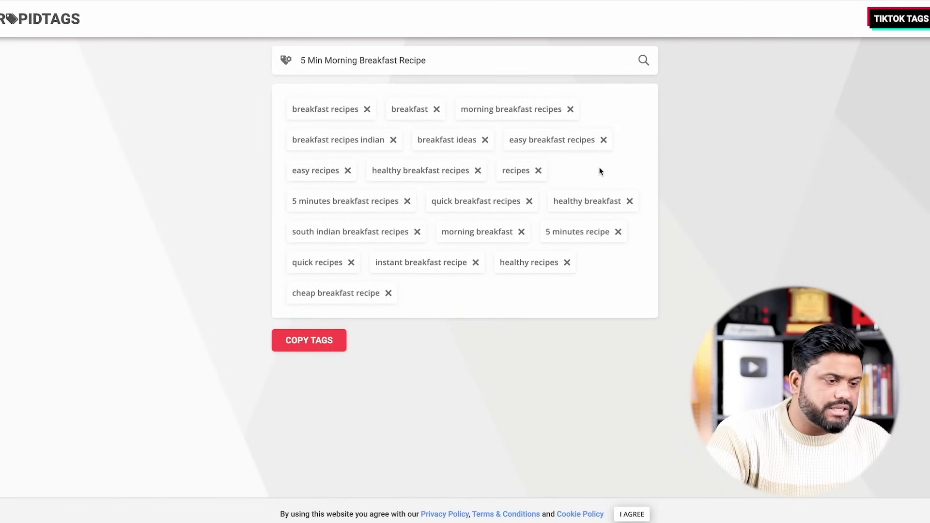
{"action": "left_click", "coordinate": [605, 141]}
{"action": "left_click", "coordinate": [352, 263]}
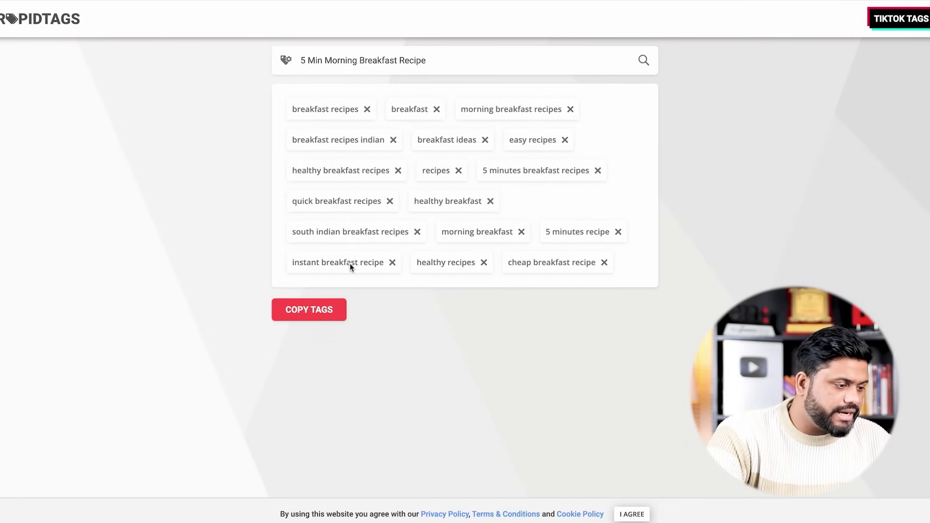
{"action": "left_click", "coordinate": [391, 263]}
{"action": "left_click", "coordinate": [322, 311]}
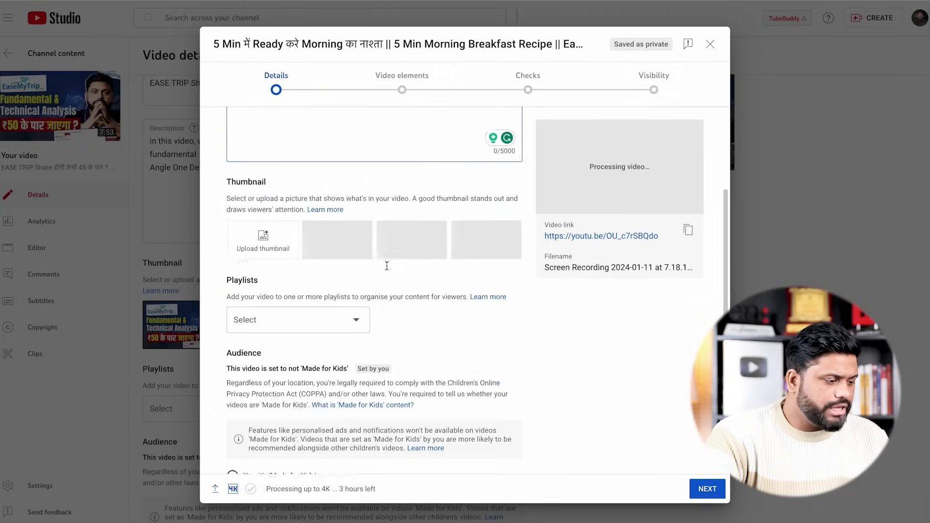
{"action": "scroll", "coordinate": [386, 266], "scroll_direction": "down", "scroll_amount": 3}
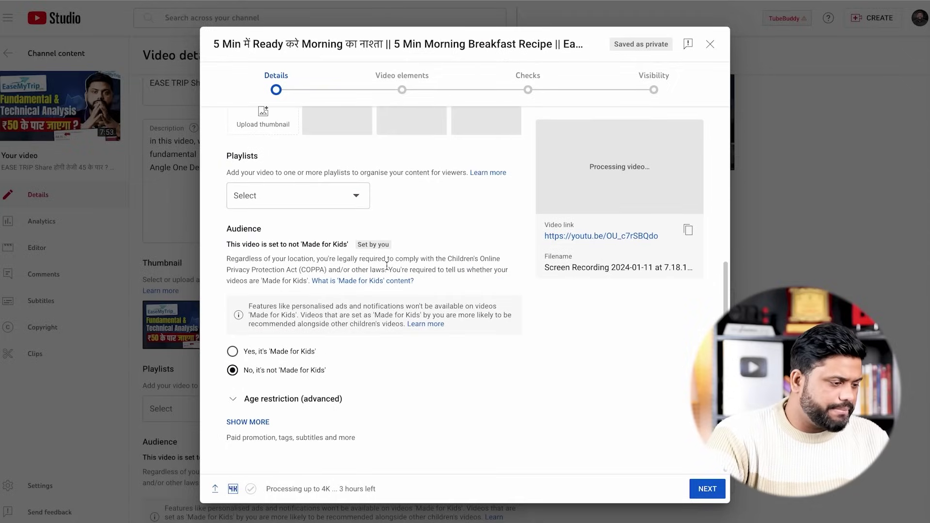
Paste the copied RapidTags list into the Tags field under Show more
{"action": "left_click", "coordinate": [258, 422]}
{"action": "scroll", "coordinate": [419, 414], "scroll_direction": "down", "scroll_amount": 7}
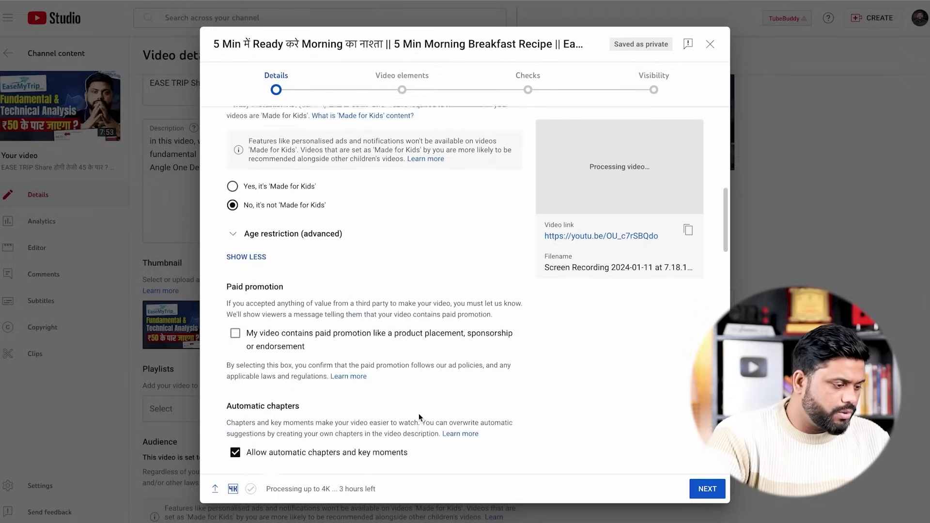
{"action": "scroll", "coordinate": [418, 413], "scroll_direction": "down", "scroll_amount": 2}
{"action": "left_click", "coordinate": [374, 372]}
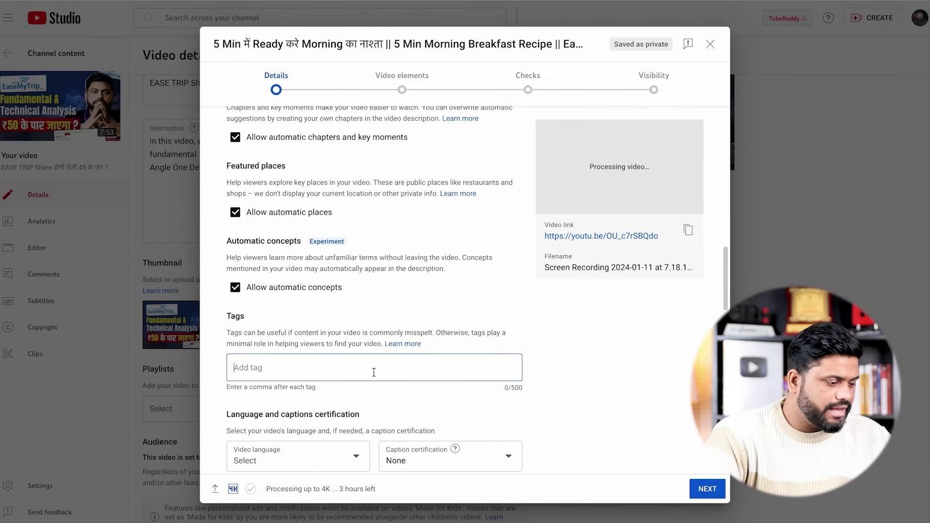
{"action": "key", "text": "ctrl+v"}
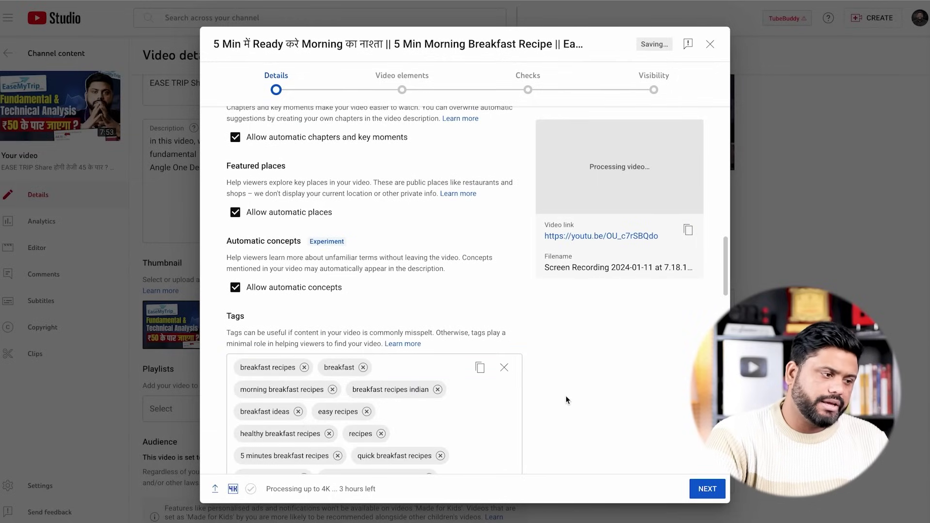
{"action": "scroll", "coordinate": [567, 401], "scroll_direction": "up", "scroll_amount": 7}
{"action": "scroll", "coordinate": [567, 400], "scroll_direction": "up", "scroll_amount": 6}
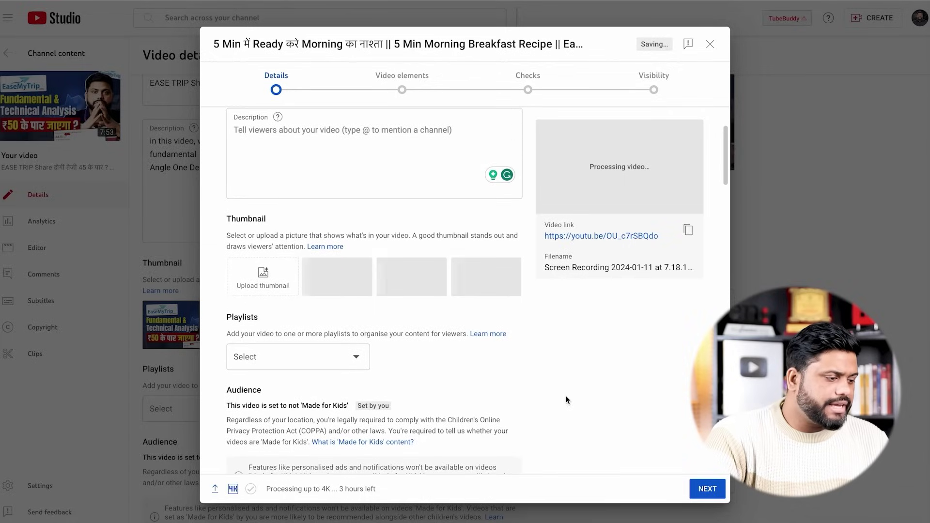
{"action": "scroll", "coordinate": [391, 330], "scroll_direction": "up", "scroll_amount": 2}
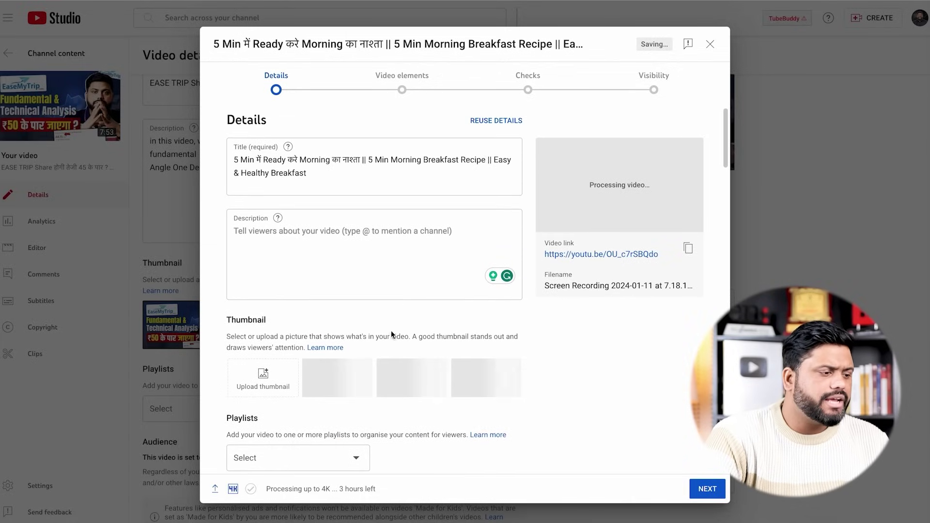
{"action": "left_click", "coordinate": [387, 280]}
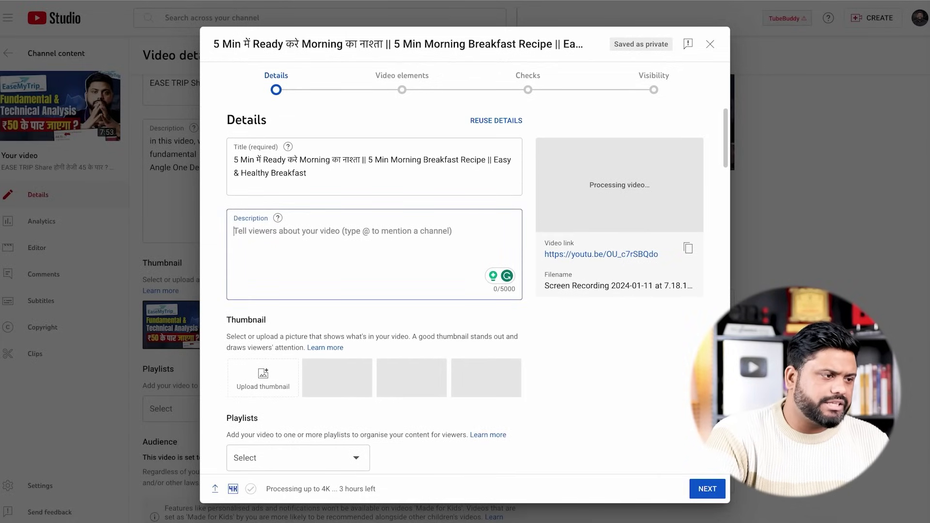
Paste the Description Format template with hashtags, timestamps and Follow Us links into Description
{"action": "key", "text": "super+Tab"}
{"action": "left_click", "coordinate": [257, 339]}
{"action": "left_click_drag", "start_coordinate": [188, 361], "coordinate": [223, 522]}
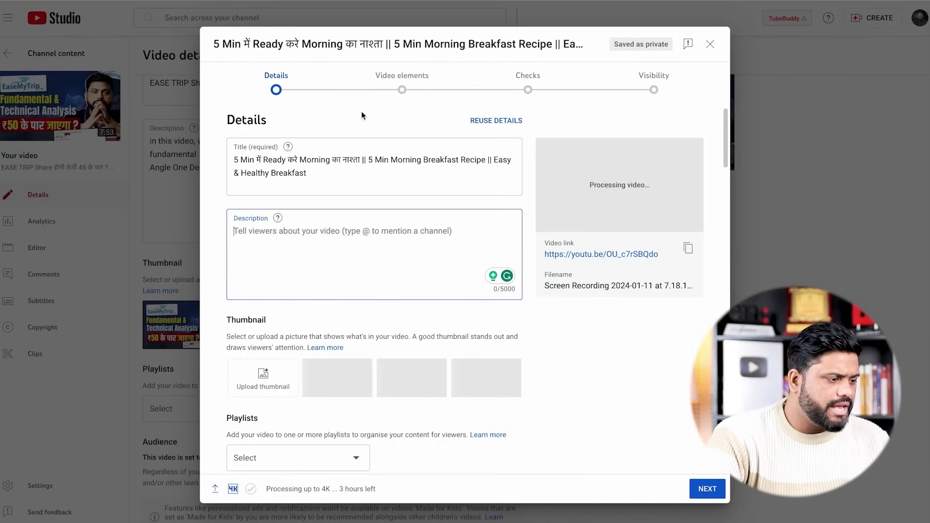
{"action": "key", "text": "super+v"}
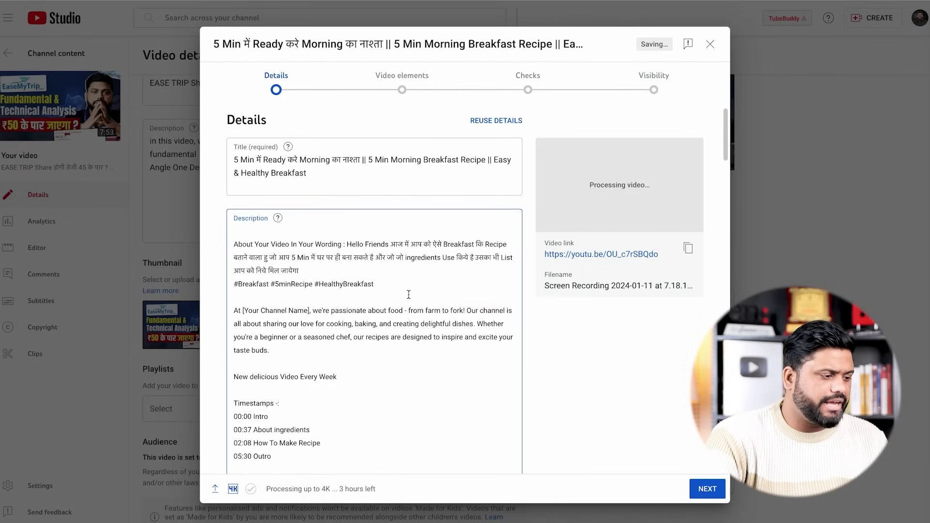
{"action": "double_click", "coordinate": [276, 313]}
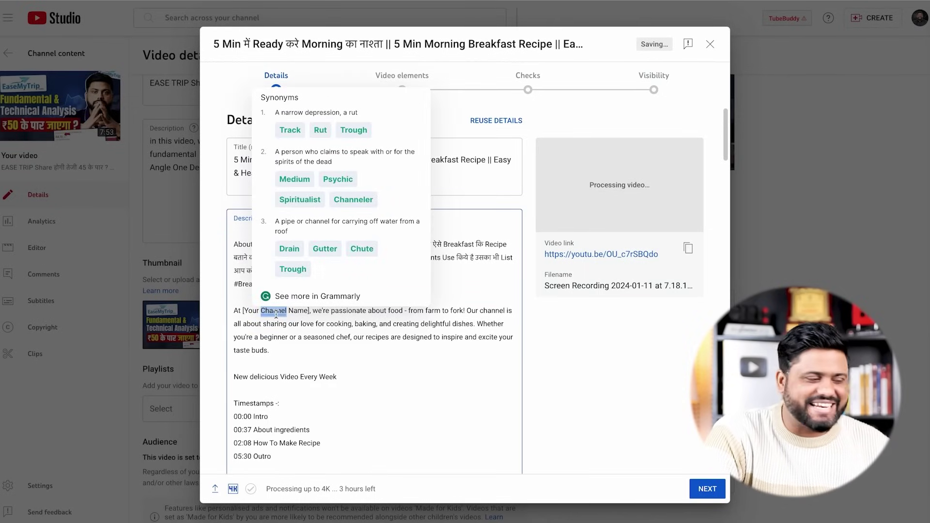
{"action": "left_click", "coordinate": [381, 376]}
{"action": "scroll", "coordinate": [348, 276], "scroll_direction": "down", "scroll_amount": 1}
{"action": "scroll", "coordinate": [347, 276], "scroll_direction": "down", "scroll_amount": 3}
{"action": "scroll", "coordinate": [347, 277], "scroll_direction": "up", "scroll_amount": 3}
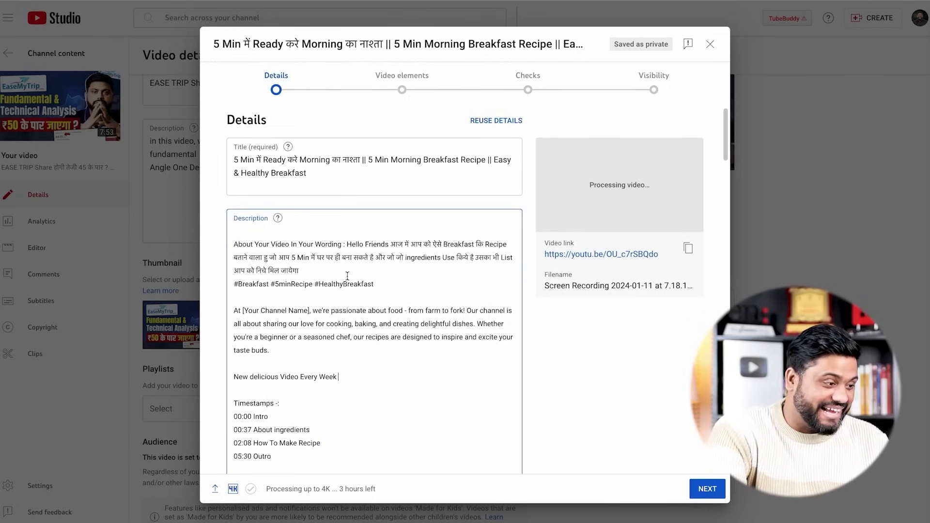
{"action": "scroll", "coordinate": [370, 291], "scroll_direction": "down", "scroll_amount": 7}
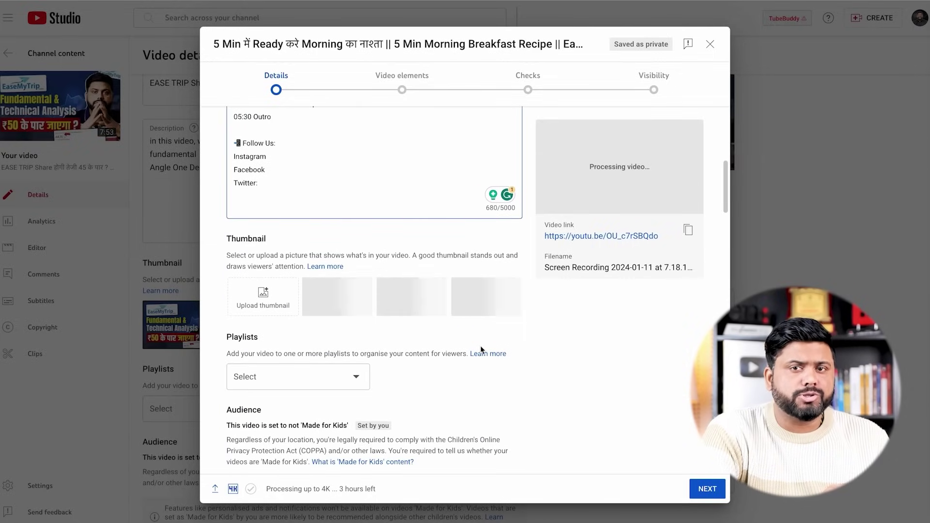
Upload the Desktop screenshot image as the video's custom thumbnail
{"action": "left_click", "coordinate": [261, 298]}
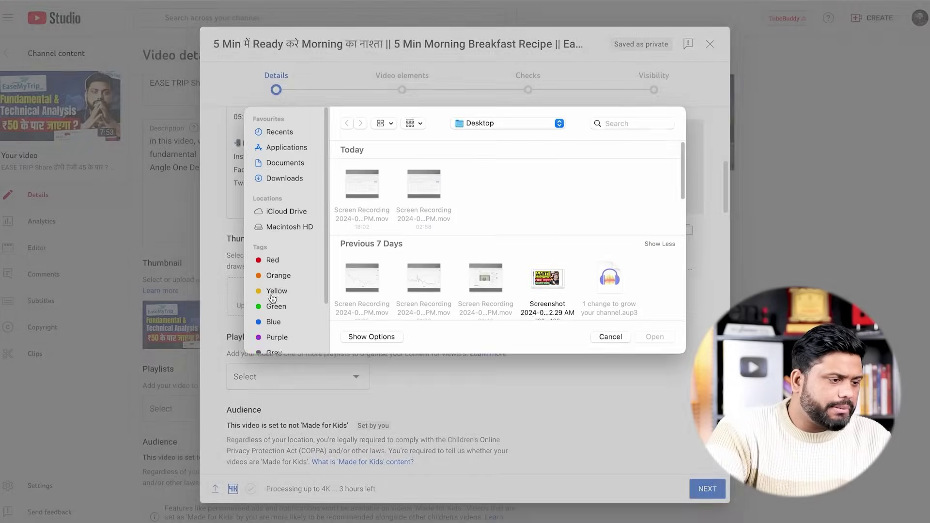
{"action": "scroll", "coordinate": [492, 202], "scroll_direction": "down", "scroll_amount": 5}
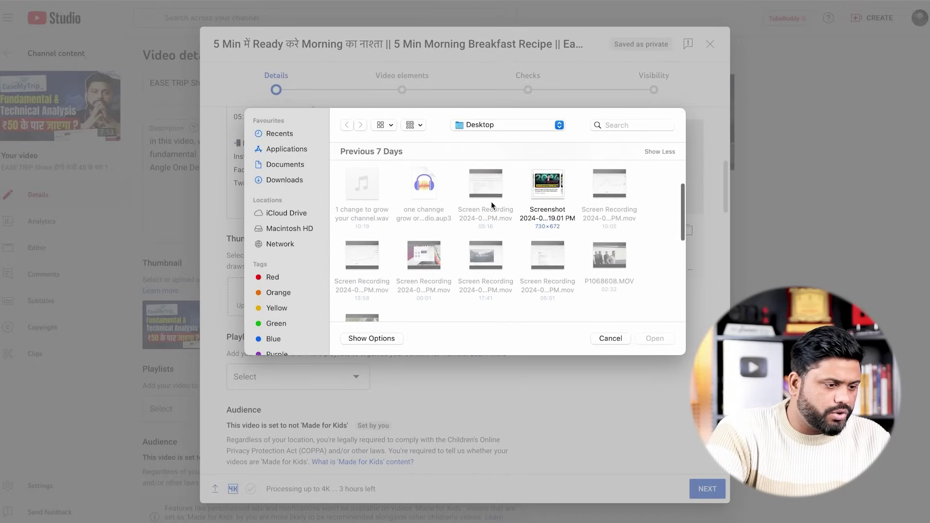
{"action": "scroll", "coordinate": [491, 202], "scroll_direction": "up", "scroll_amount": 2}
{"action": "left_click", "coordinate": [531, 216]}
{"action": "left_click", "coordinate": [654, 338]}
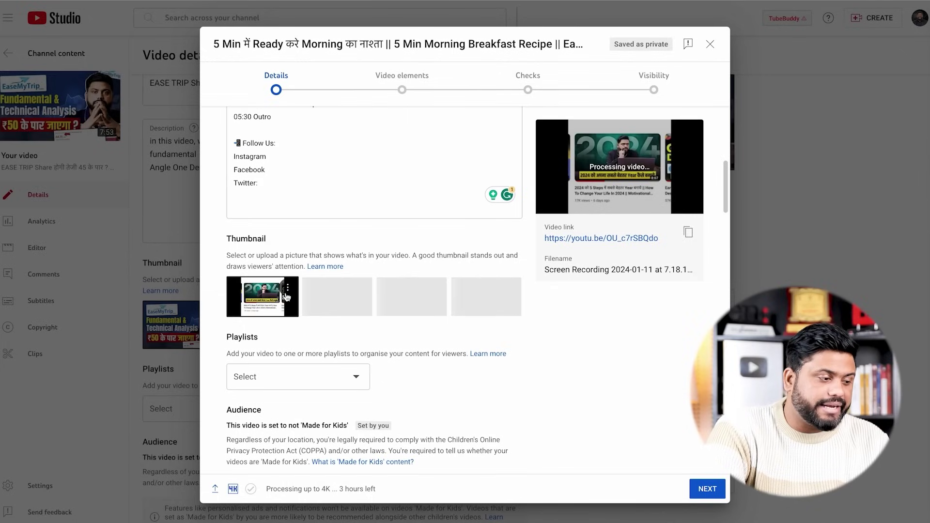
{"action": "left_click", "coordinate": [287, 291]}
{"action": "left_click", "coordinate": [346, 337]}
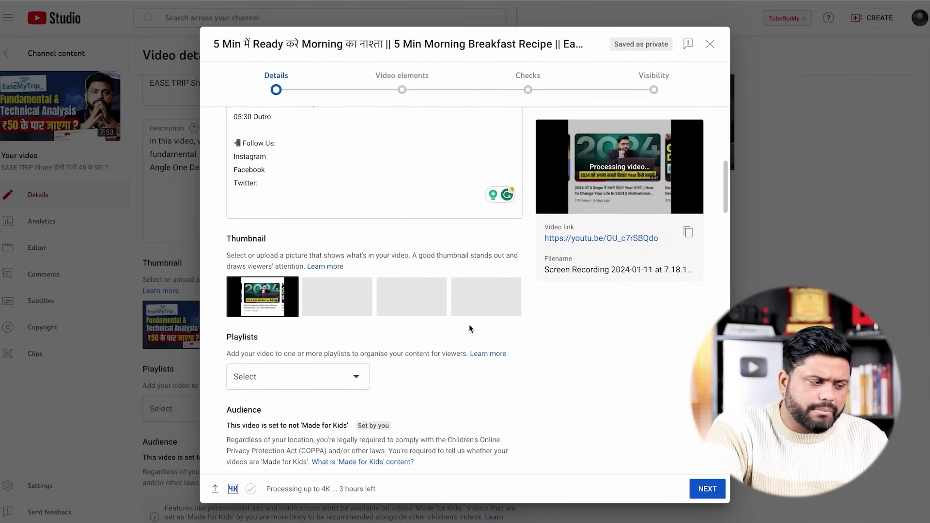
Advance to Video elements and begin adding a card to the breakfast video
{"action": "scroll", "coordinate": [469, 325], "scroll_direction": "down", "scroll_amount": 3}
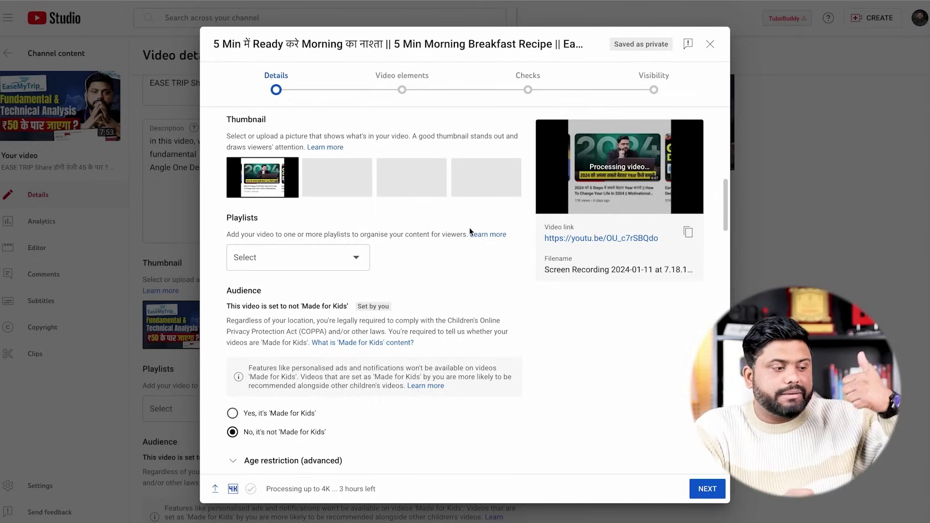
{"action": "left_click", "coordinate": [708, 489]}
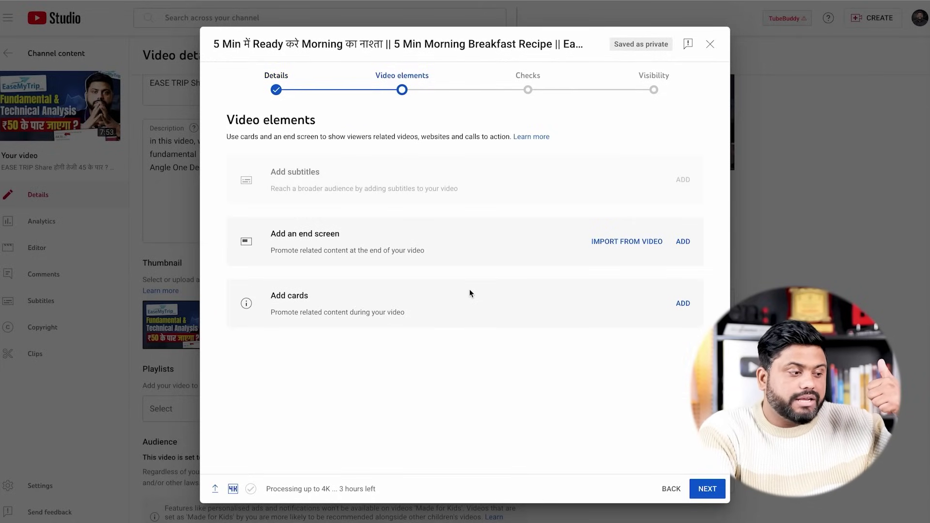
{"action": "left_click", "coordinate": [684, 304]}
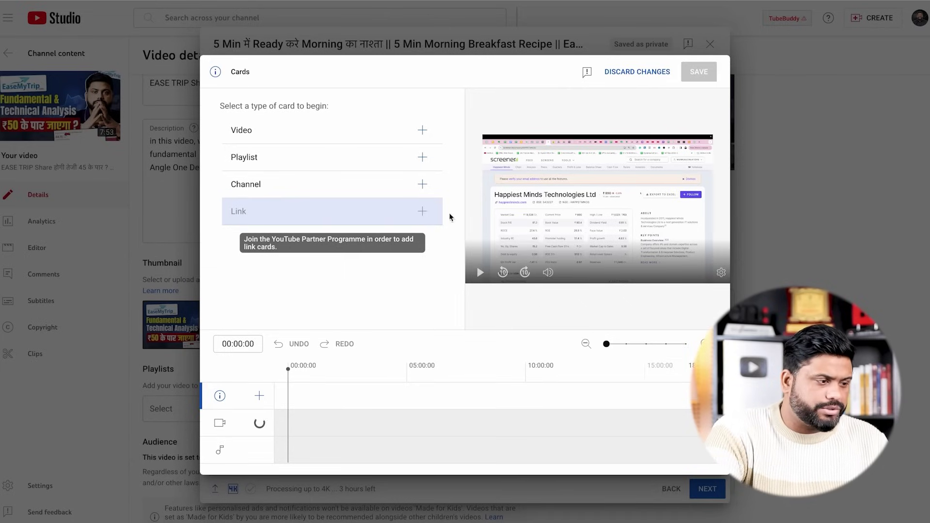
Add a Video card at 00:00:00 linking to the EASE TRIP Share video and save
{"action": "left_click", "coordinate": [355, 140]}
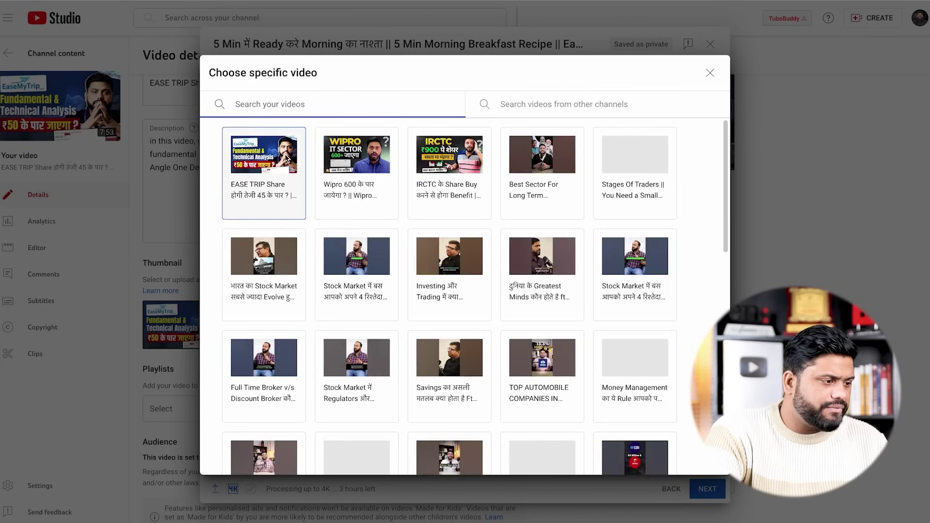
{"action": "left_click", "coordinate": [287, 157]}
{"action": "left_click", "coordinate": [680, 151]}
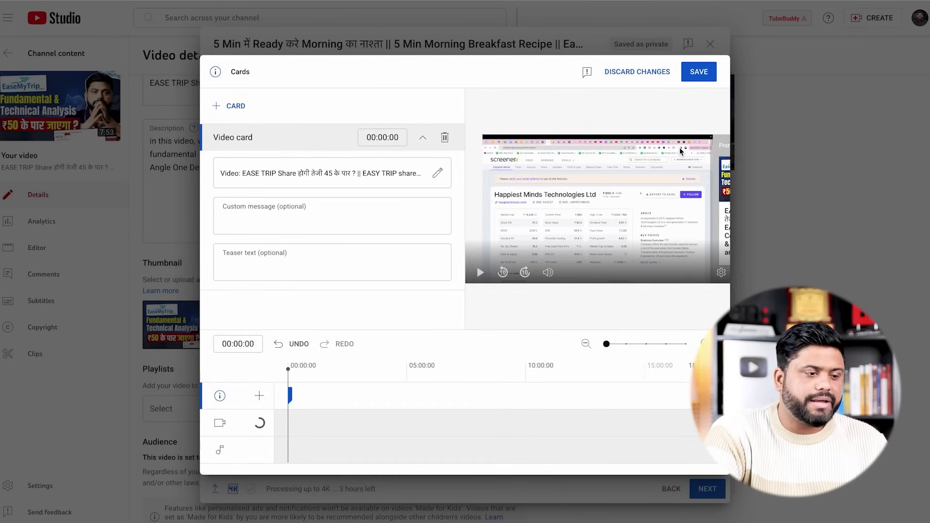
{"action": "left_click", "coordinate": [700, 72]}
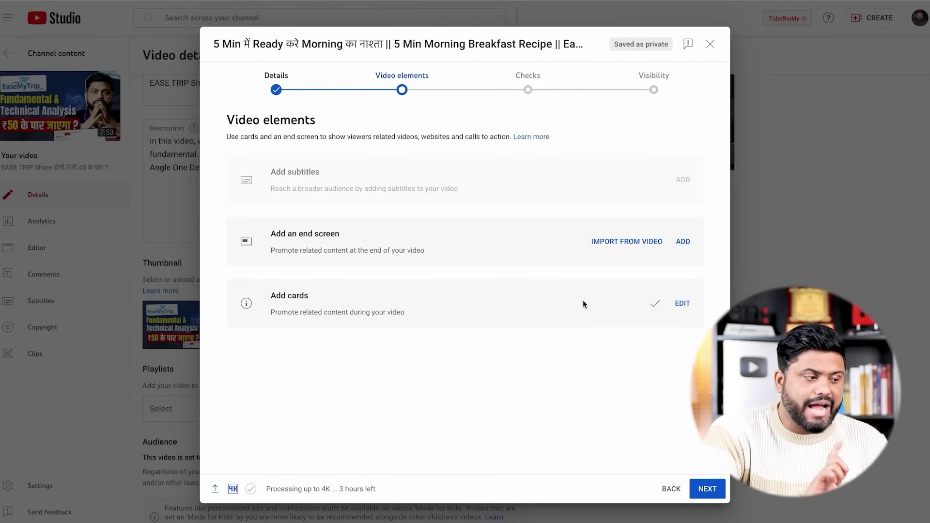
Add a '2 videos' end screen using the EASE TRIP Share video and Best for viewer
{"action": "left_click", "coordinate": [682, 241]}
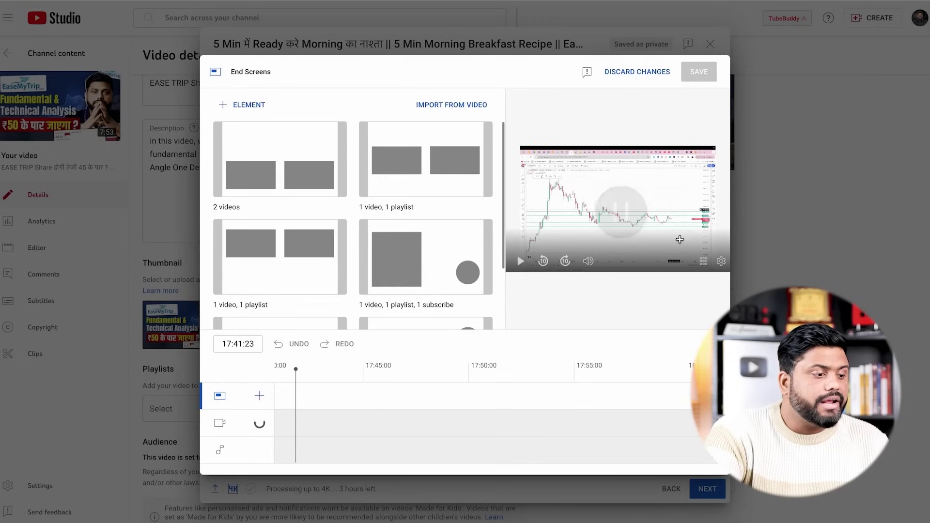
{"action": "left_click", "coordinate": [286, 169]}
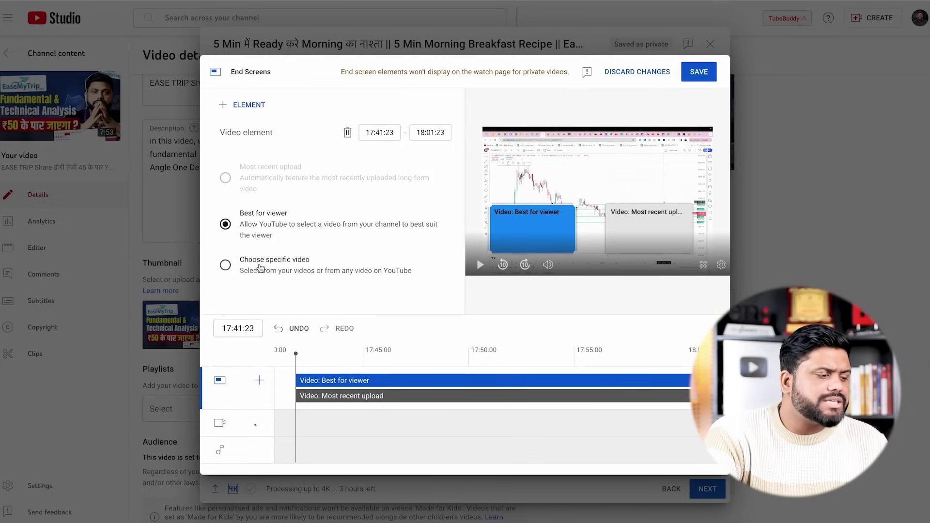
{"action": "left_click", "coordinate": [255, 263]}
{"action": "left_click", "coordinate": [357, 165]}
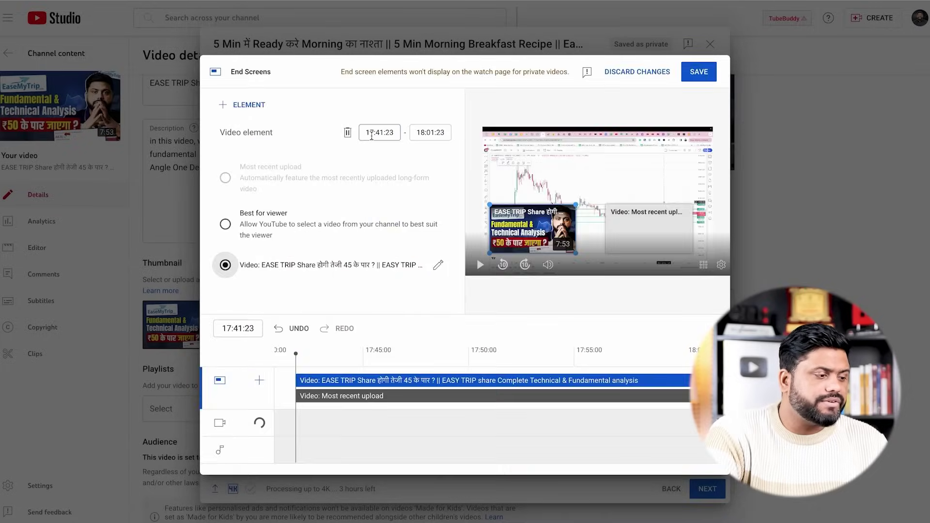
{"action": "left_click", "coordinate": [225, 224]}
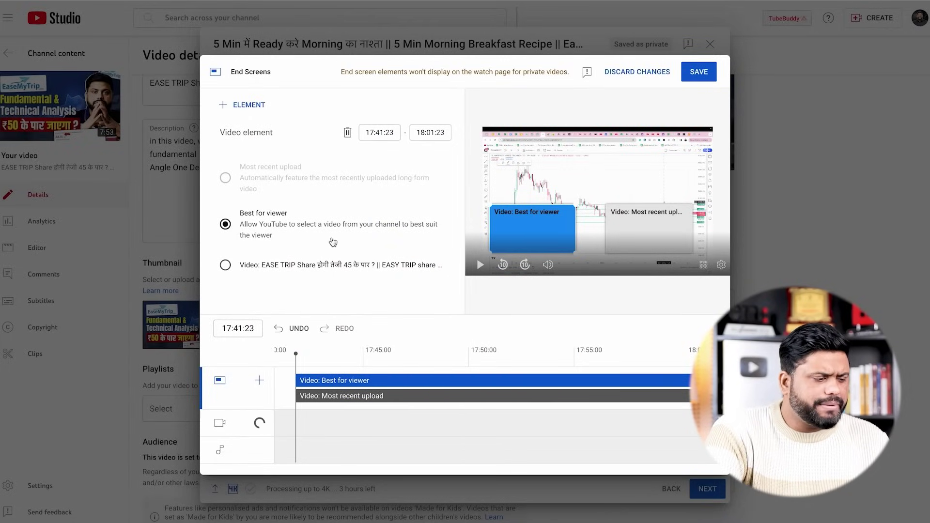
Make the Best for viewer and Most recent upload elements start later, then save
{"action": "left_click_drag", "start_coordinate": [297, 381], "coordinate": [437, 381]}
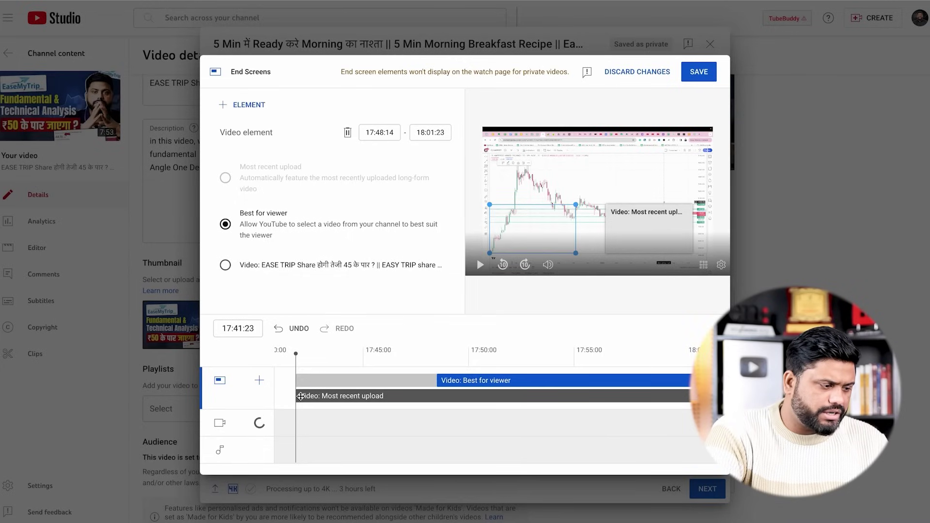
{"action": "left_click_drag", "start_coordinate": [296, 396], "coordinate": [426, 396]}
{"action": "left_click", "coordinate": [694, 75]}
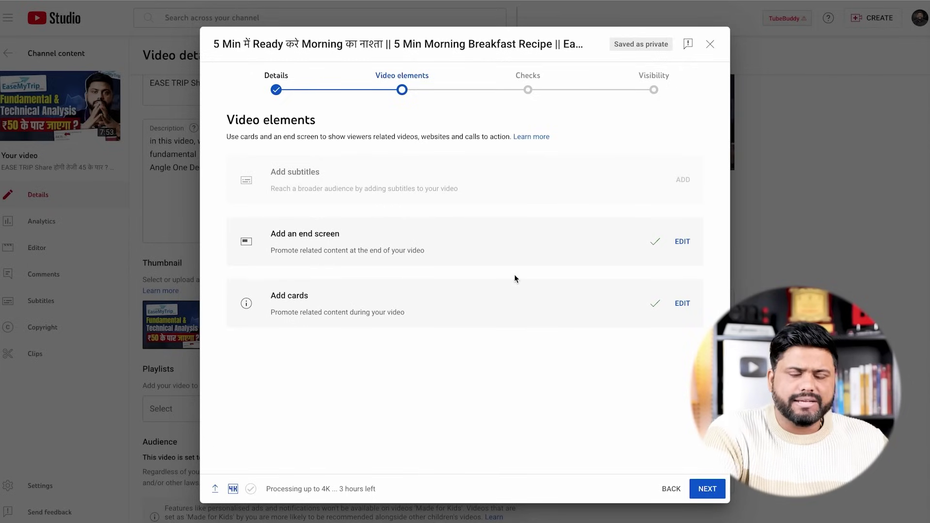
Schedule the breakfast video to go public on 19 Jan 2024 at 02:00
{"action": "left_click", "coordinate": [703, 490]}
{"action": "left_click", "coordinate": [705, 490]}
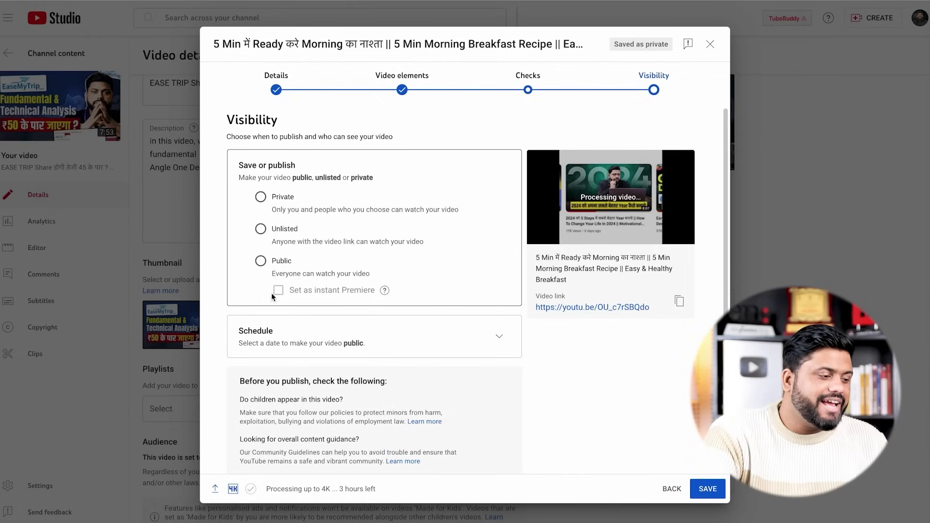
{"action": "left_click", "coordinate": [500, 337]}
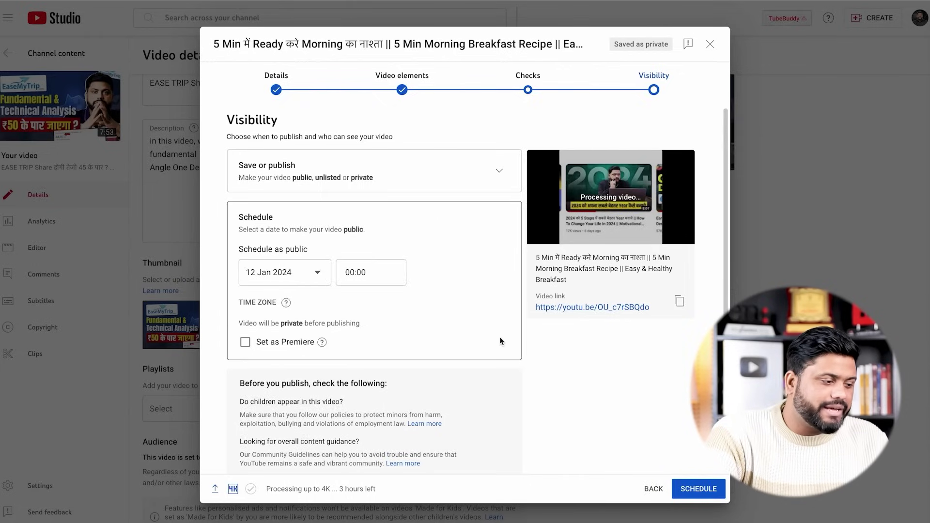
{"action": "left_click", "coordinate": [285, 269]}
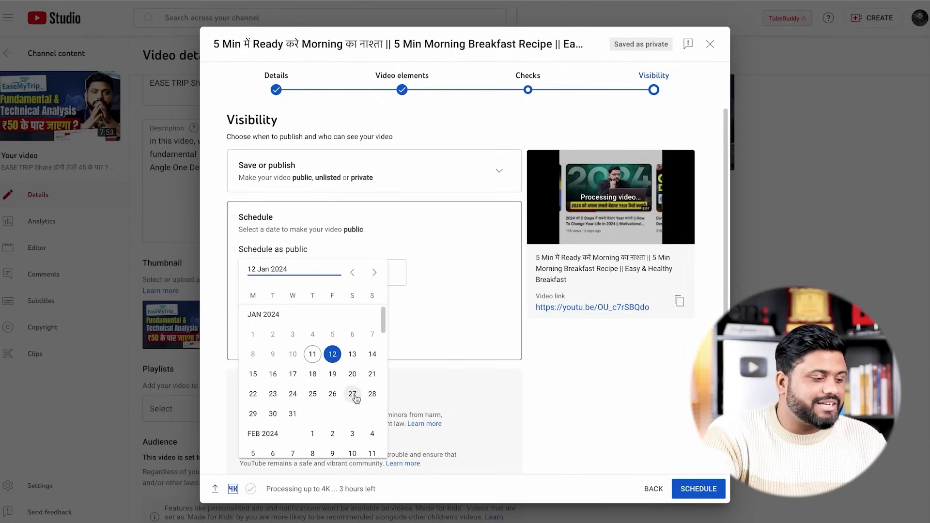
{"action": "left_click", "coordinate": [333, 374]}
{"action": "left_click", "coordinate": [363, 270]}
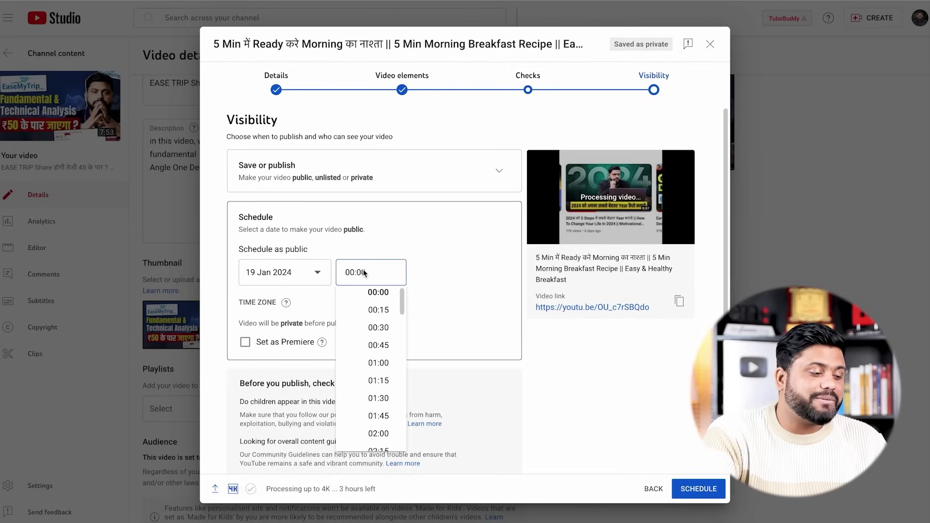
{"action": "left_click", "coordinate": [381, 436]}
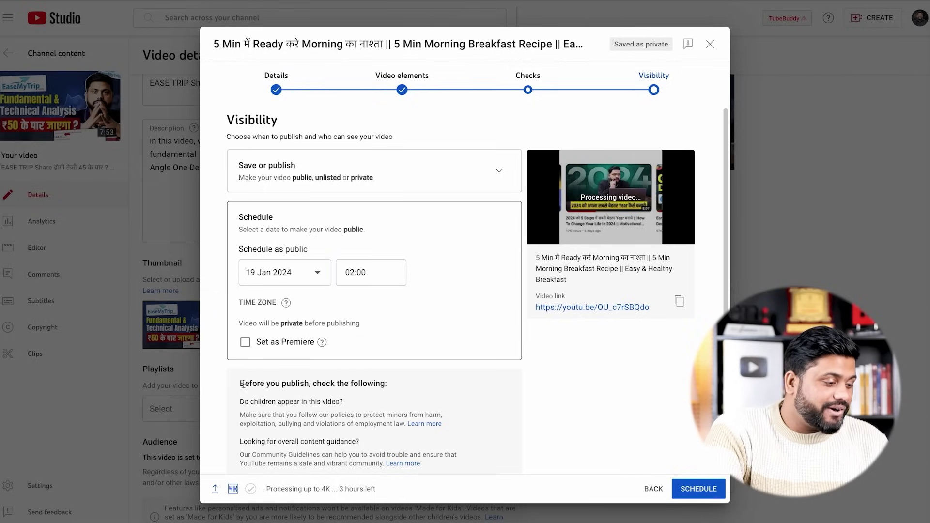
{"action": "scroll", "coordinate": [524, 416], "scroll_direction": "down", "scroll_amount": 1}
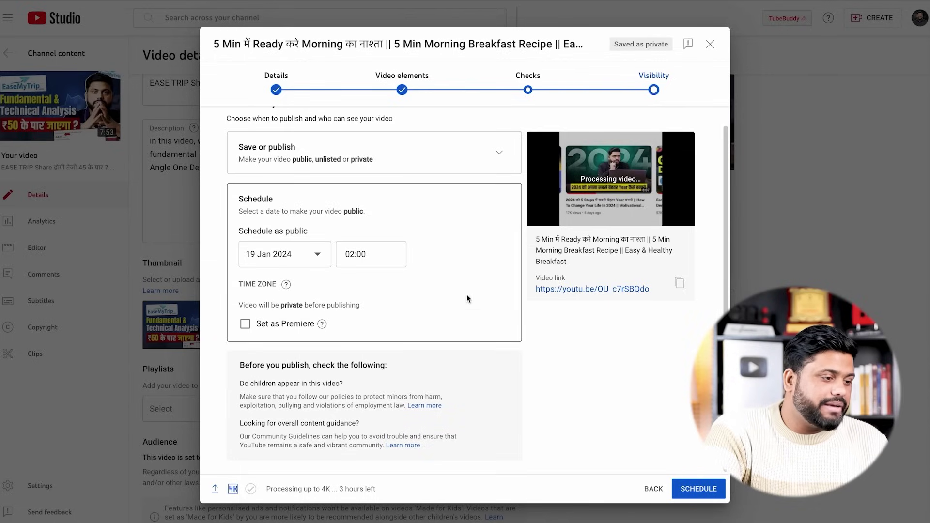
{"action": "left_click", "coordinate": [689, 488]}
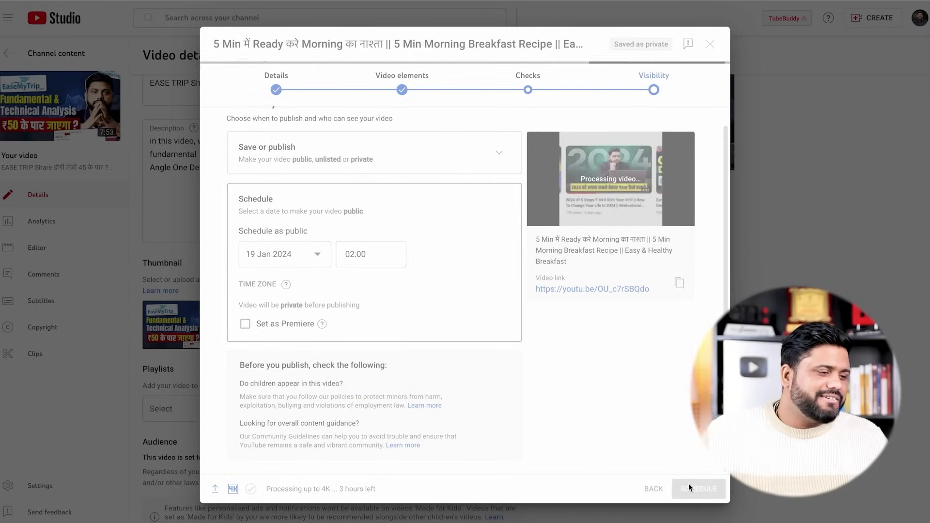